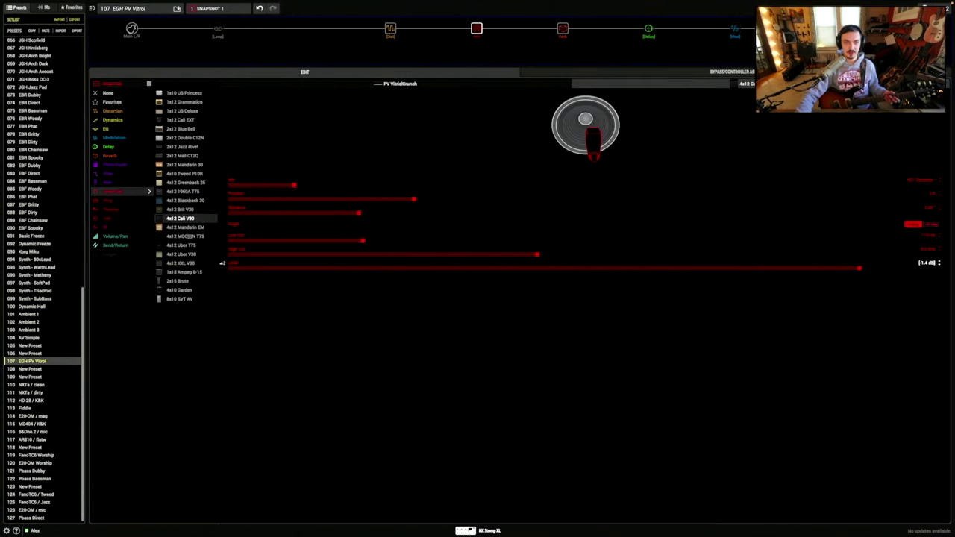
# Inspect the Pillars distortion block, then return to the PV VitriolCrunch amp and cab
pyautogui.click(400, 83)
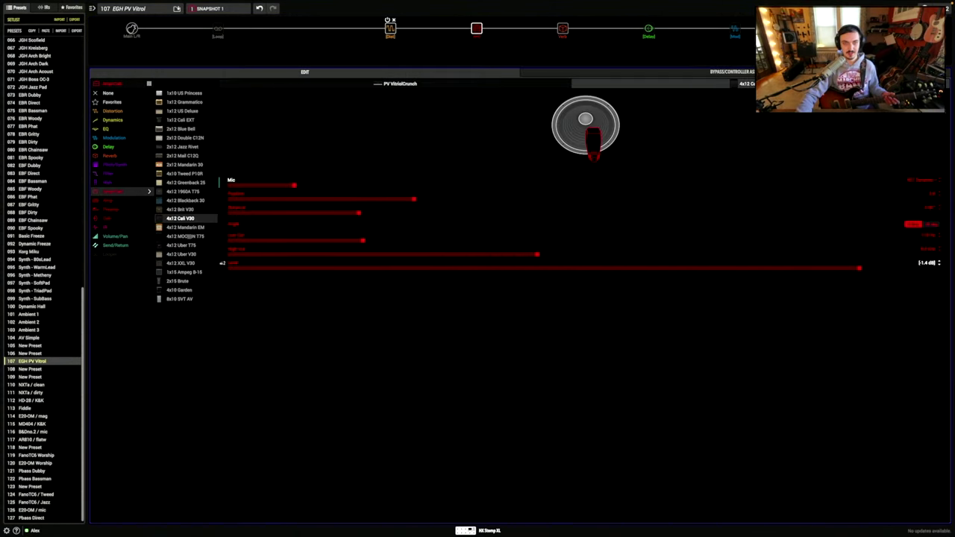
pyautogui.click(390, 29)
pyautogui.click(475, 29)
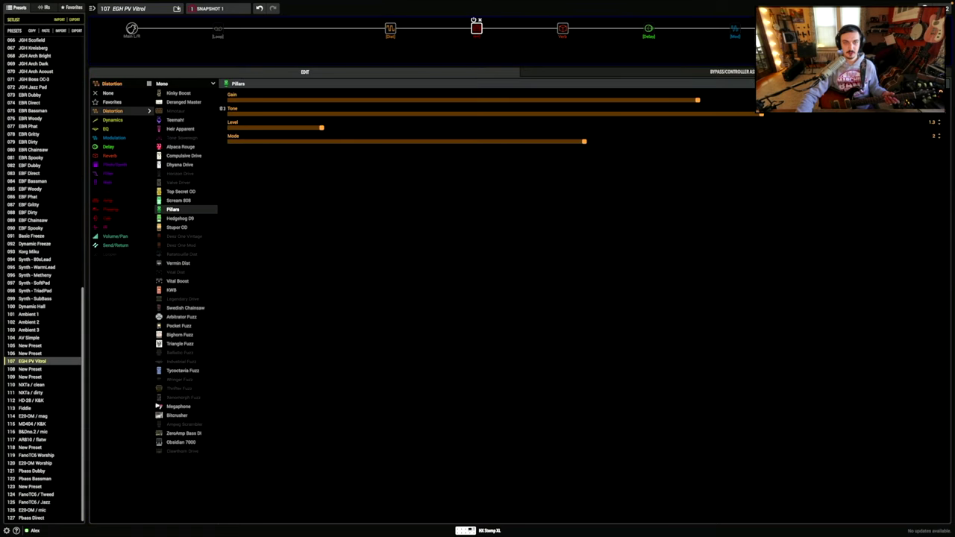
pyautogui.click(476, 29)
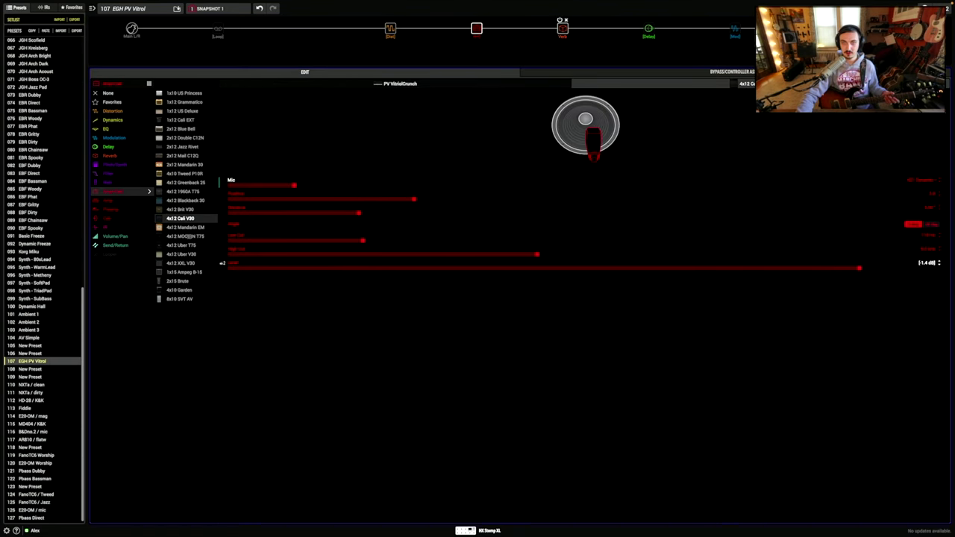
# Inspect the reverb block, then go back to the amp and the 4x12 Cali V30 cab's mic settings
pyautogui.click(562, 28)
pyautogui.click(476, 28)
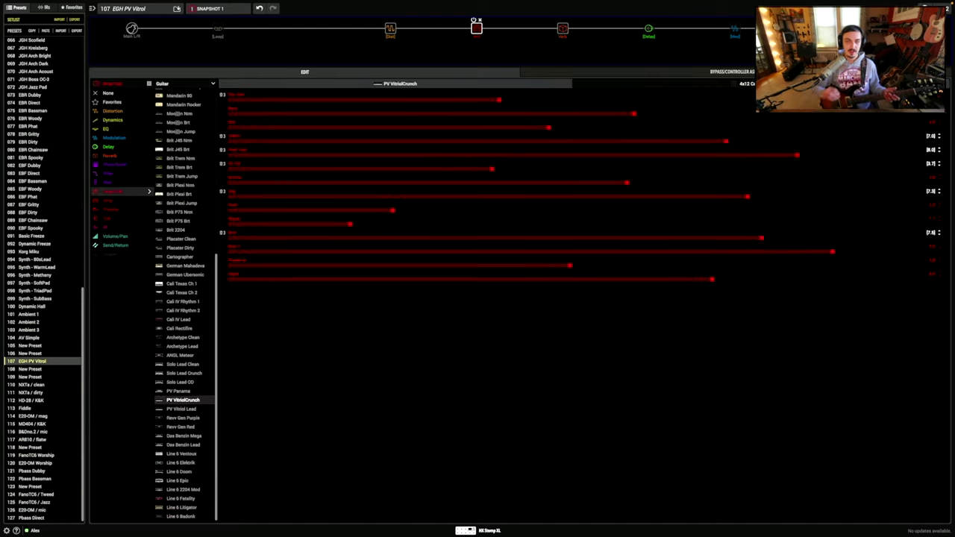
pyautogui.click(476, 28)
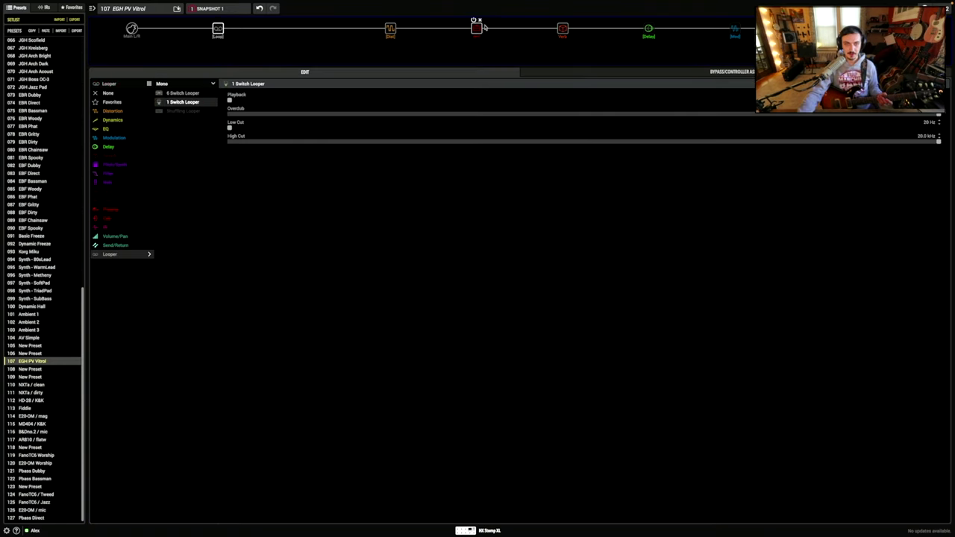
pyautogui.click(614, 84)
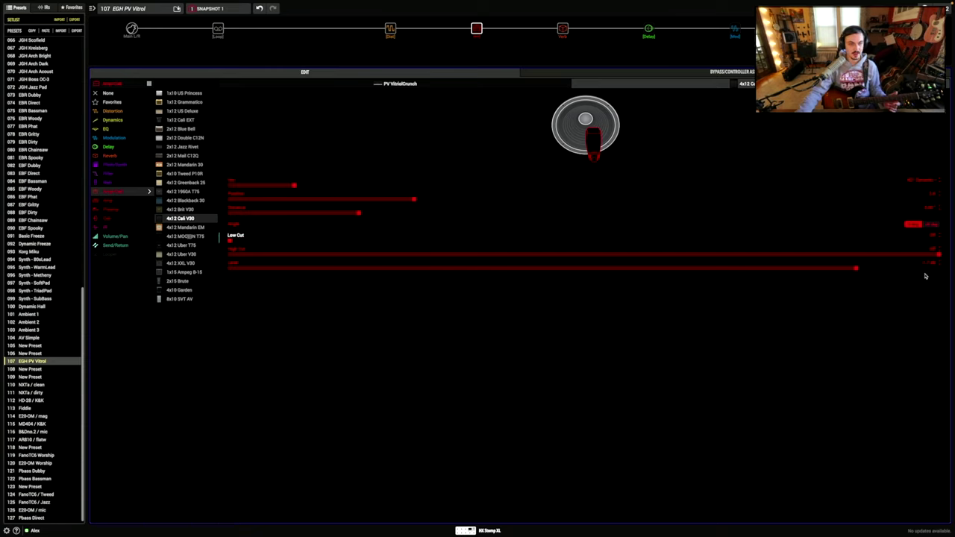
# Raise the 4x12 Cali V30 cab's Level, shift its mic Position left, and show the 1 Switch Looper
pyautogui.moveTo(878, 269); pyautogui.dragTo(919, 272)
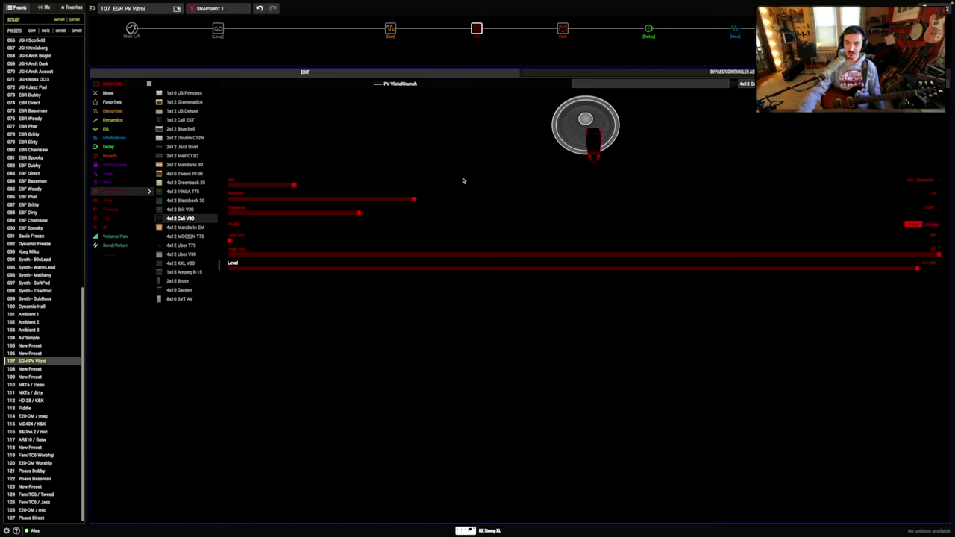
pyautogui.moveTo(404, 200); pyautogui.dragTo(357, 220)
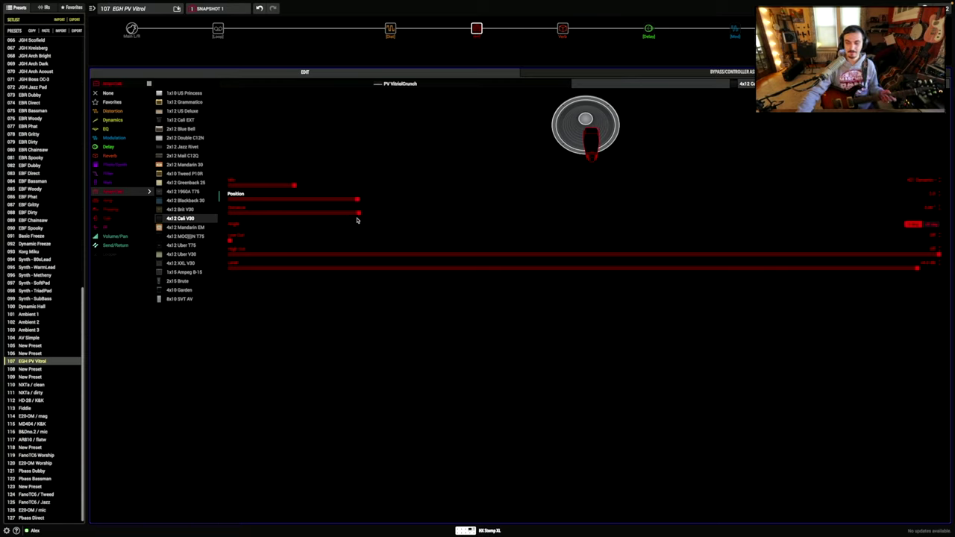
pyautogui.click(217, 29)
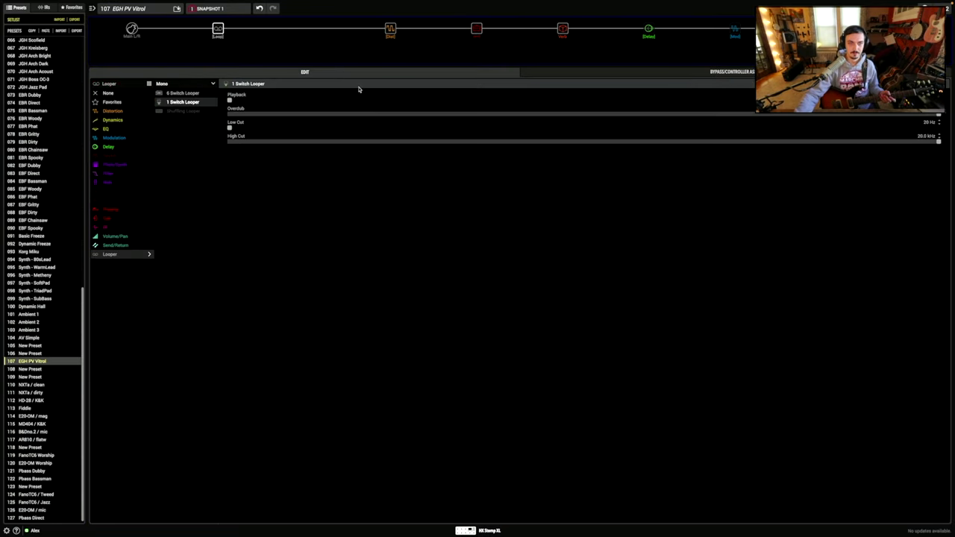
# Bring up the 4x12 cab's mic settings and sweep Position from minimum outward and back
pyautogui.click(476, 28)
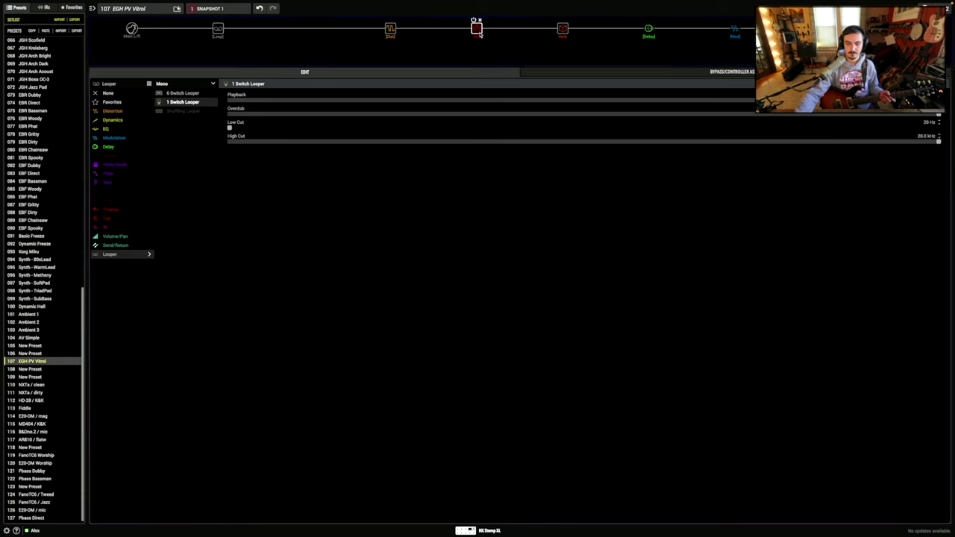
pyautogui.click(620, 85)
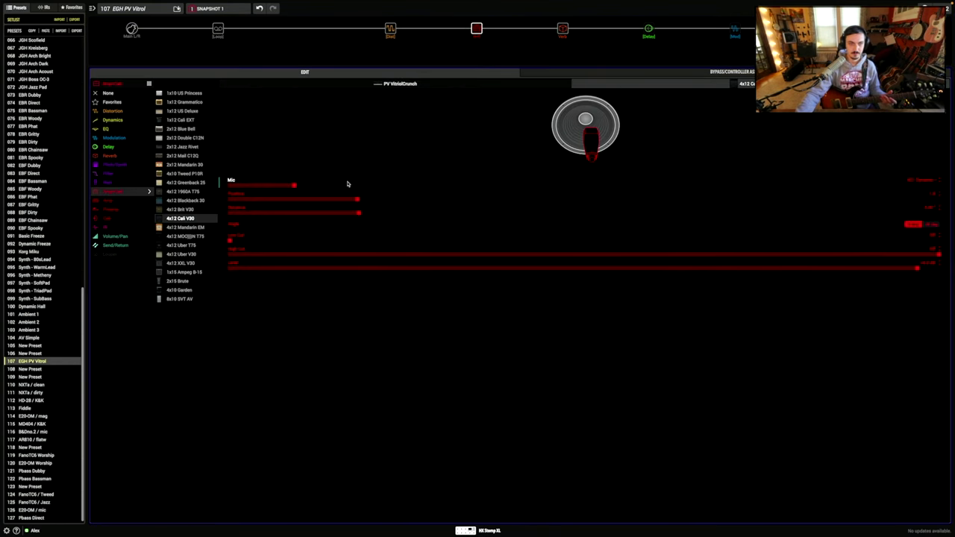
pyautogui.moveTo(355, 200); pyautogui.dragTo(128, 199)
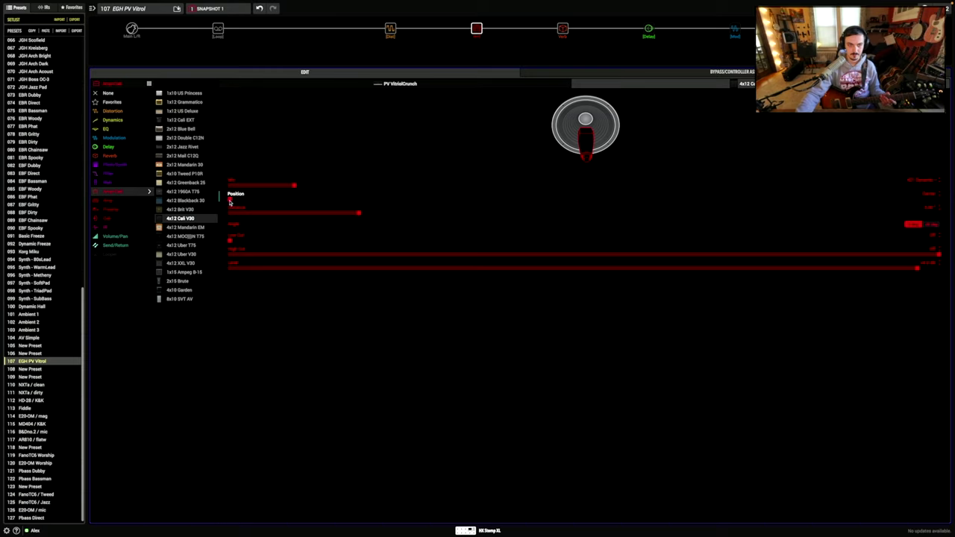
pyautogui.moveTo(229, 202); pyautogui.dragTo(499, 213)
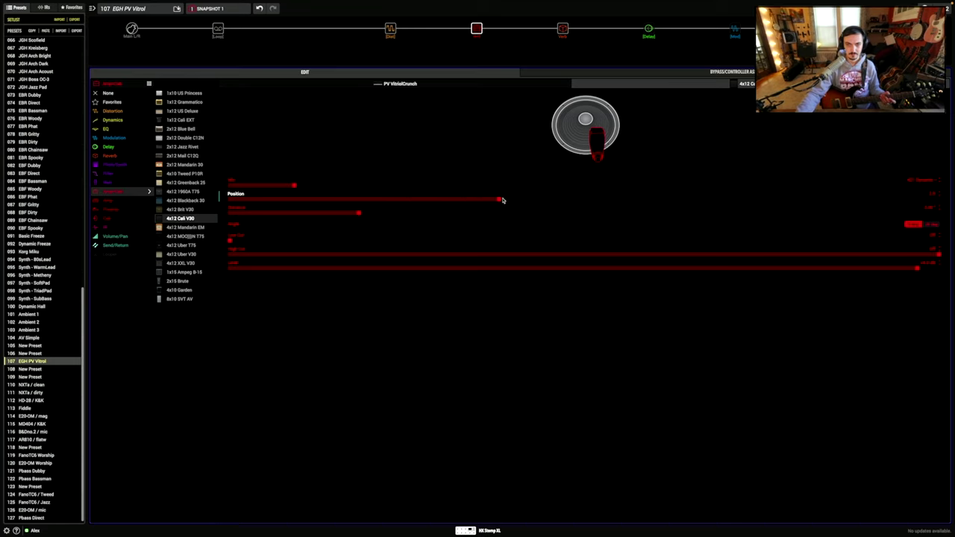
pyautogui.moveTo(498, 201); pyautogui.dragTo(263, 204)
# A/B the mic Position between a mid and a centre setting, then return it to minimum
pyautogui.click(501, 200)
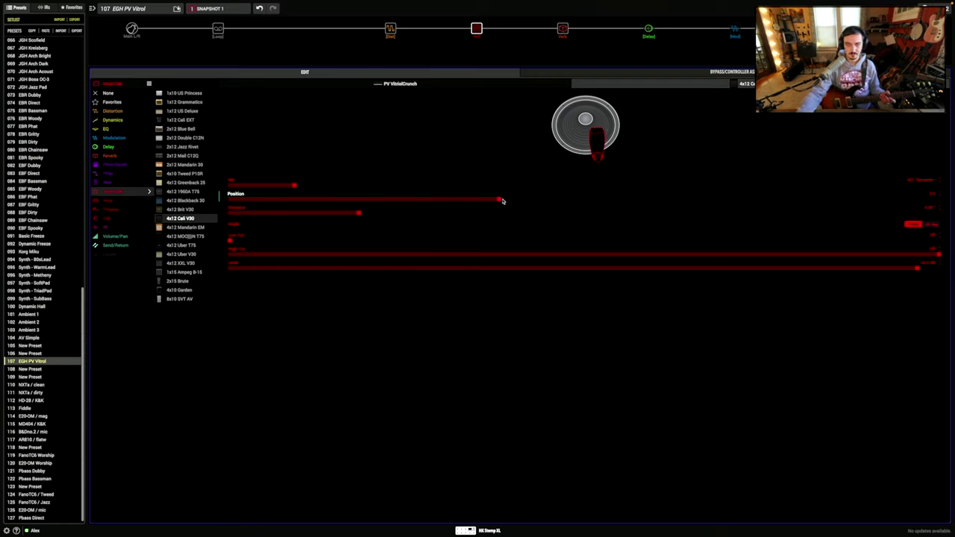
pyautogui.click(250, 199)
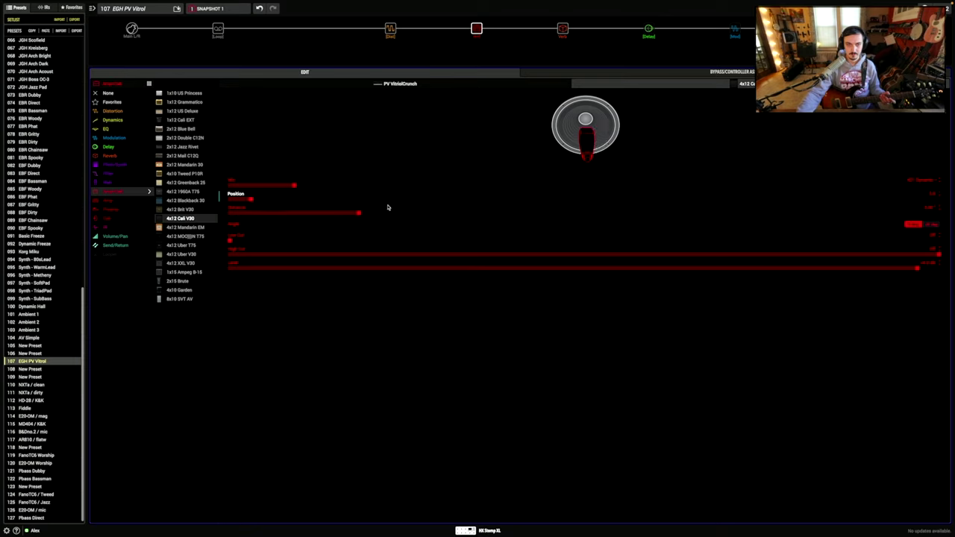
pyautogui.click(434, 200)
pyautogui.click(258, 200)
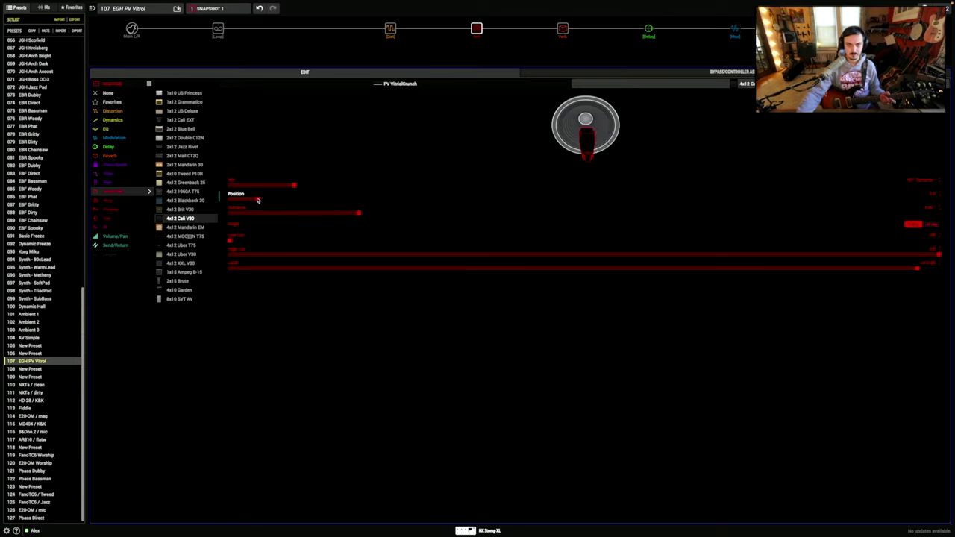
pyautogui.click(437, 199)
pyautogui.click(251, 199)
pyautogui.moveTo(437, 200); pyautogui.dragTo(219, 200)
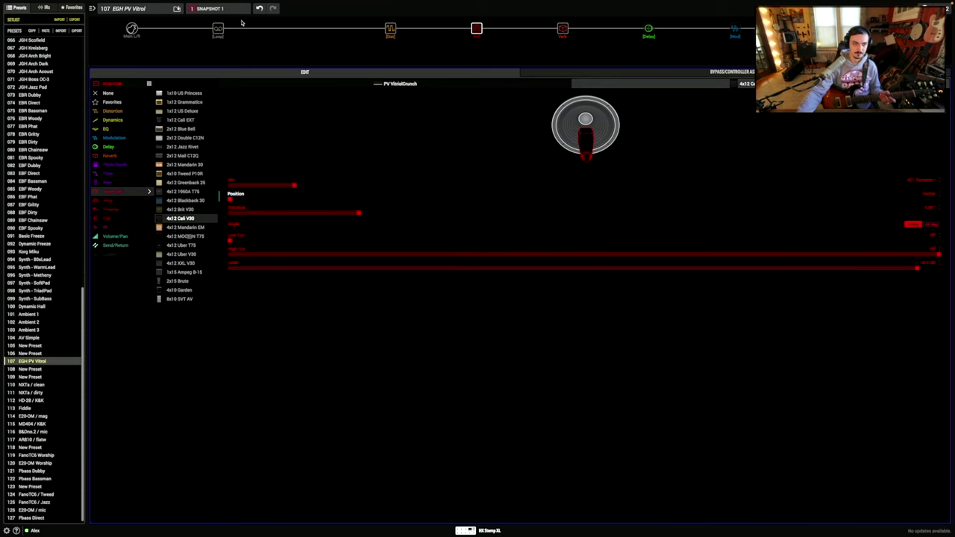
# Check the Looper, then show the preset's Bypass/Controller assignments
pyautogui.click(217, 28)
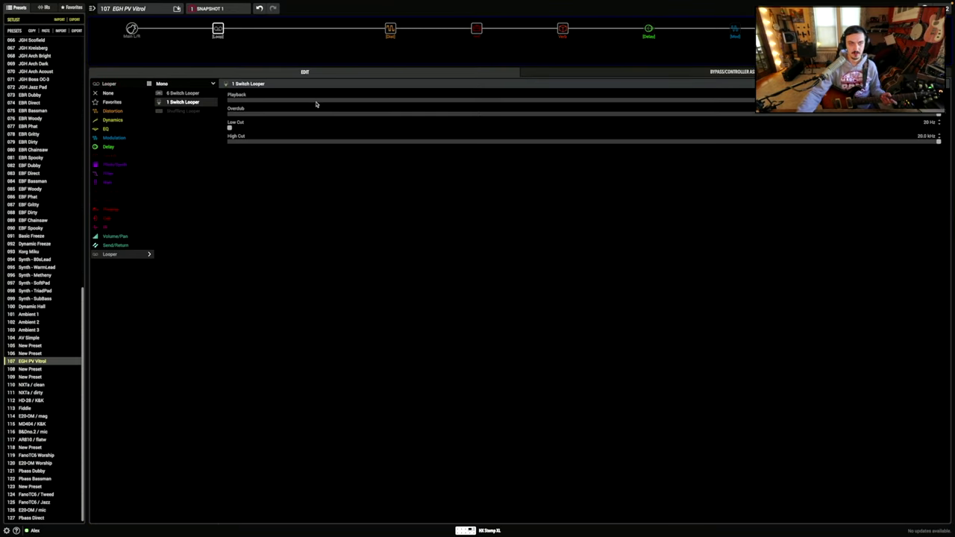
pyautogui.click(477, 29)
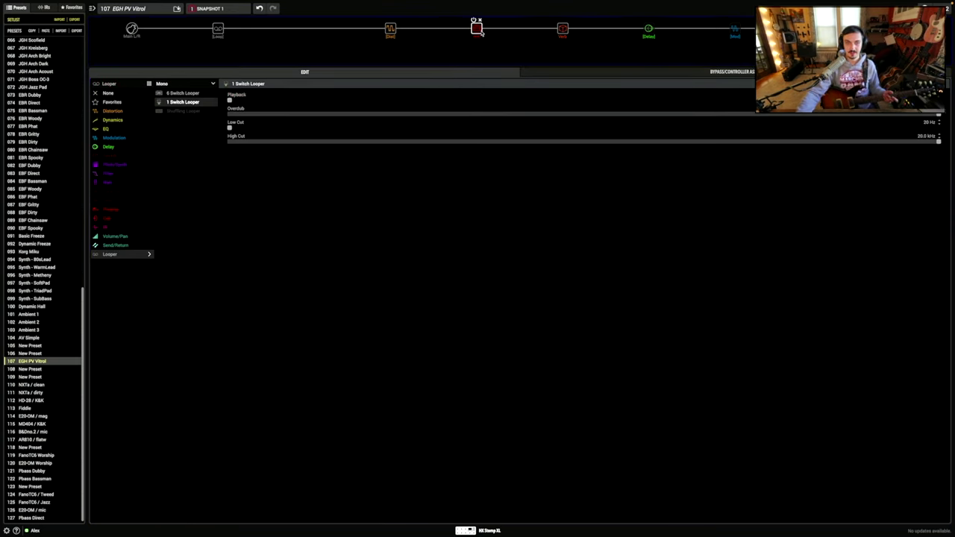
pyautogui.click(650, 71)
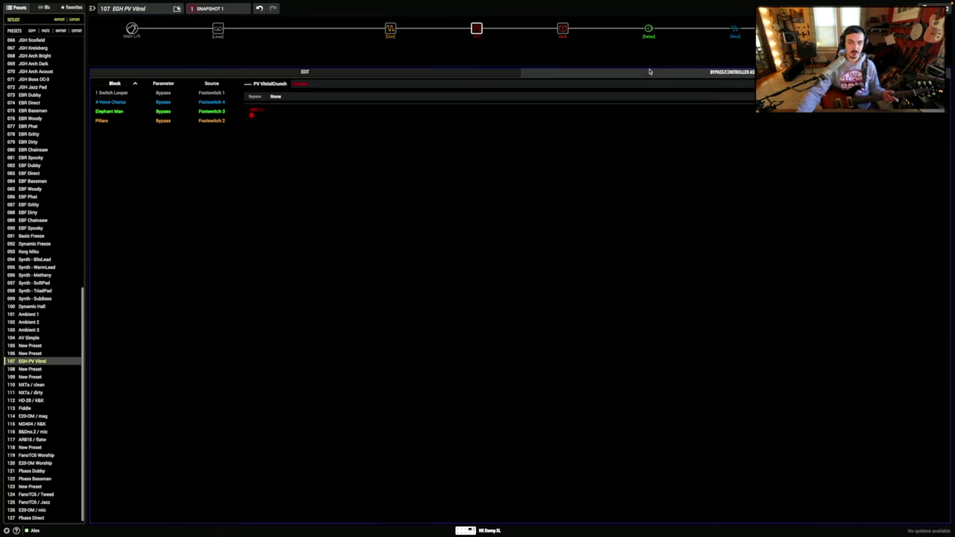
# Compare the PV VitriolCrunch amp and cab tabs, then move the cab mic Position toward mid-range
pyautogui.click(359, 71)
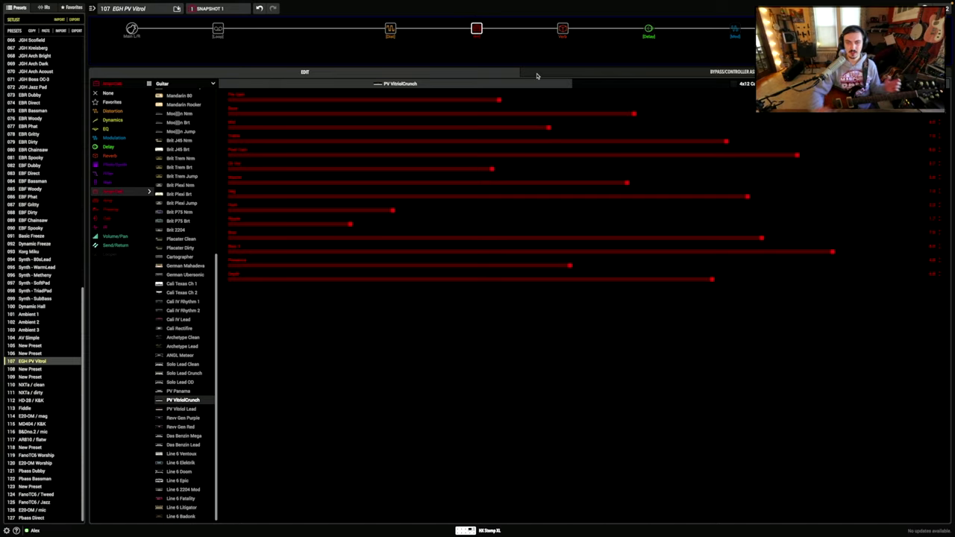
pyautogui.click(673, 84)
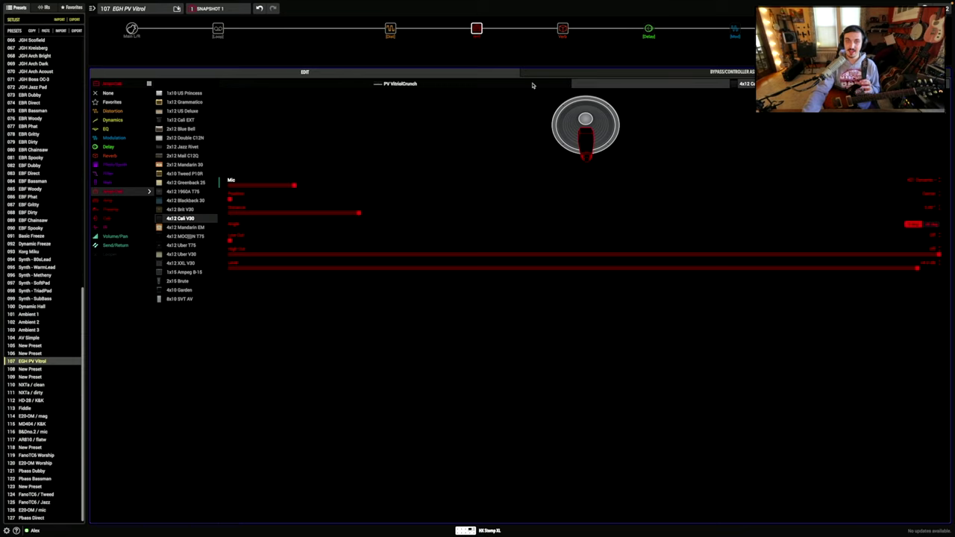
pyautogui.click(406, 84)
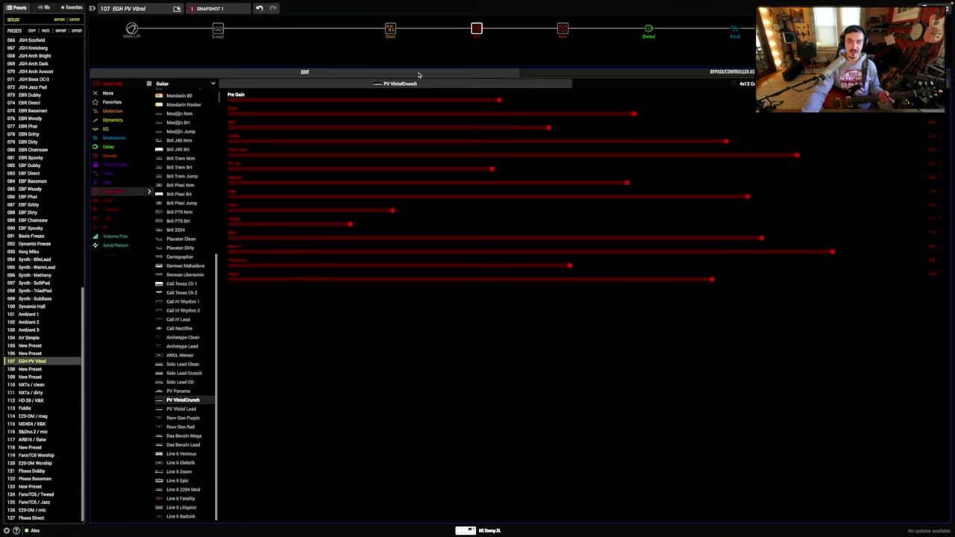
pyautogui.click(669, 84)
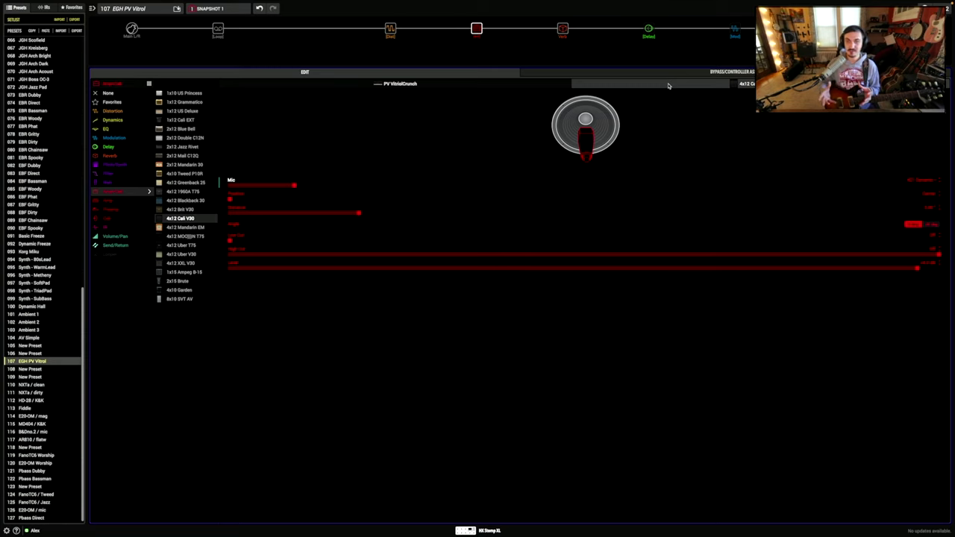
pyautogui.click(403, 84)
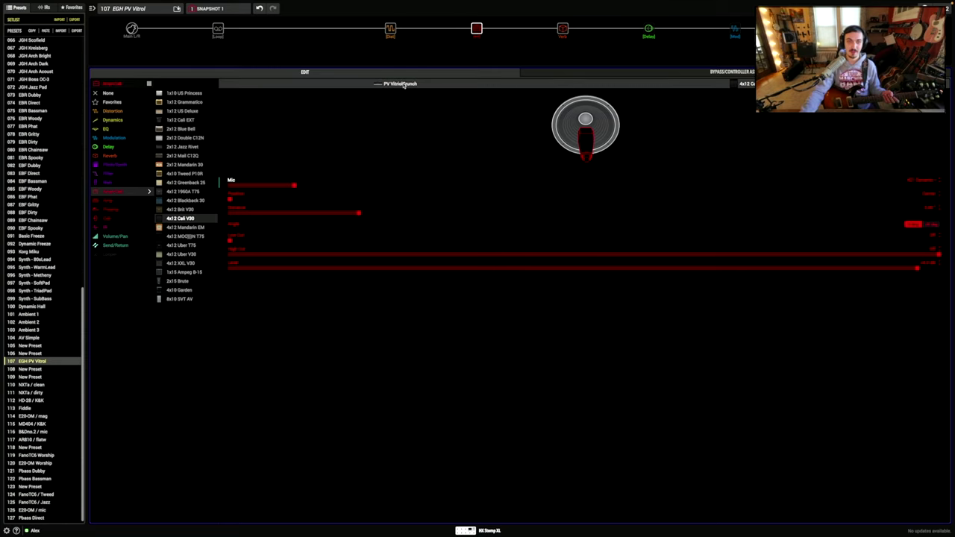
pyautogui.click(693, 85)
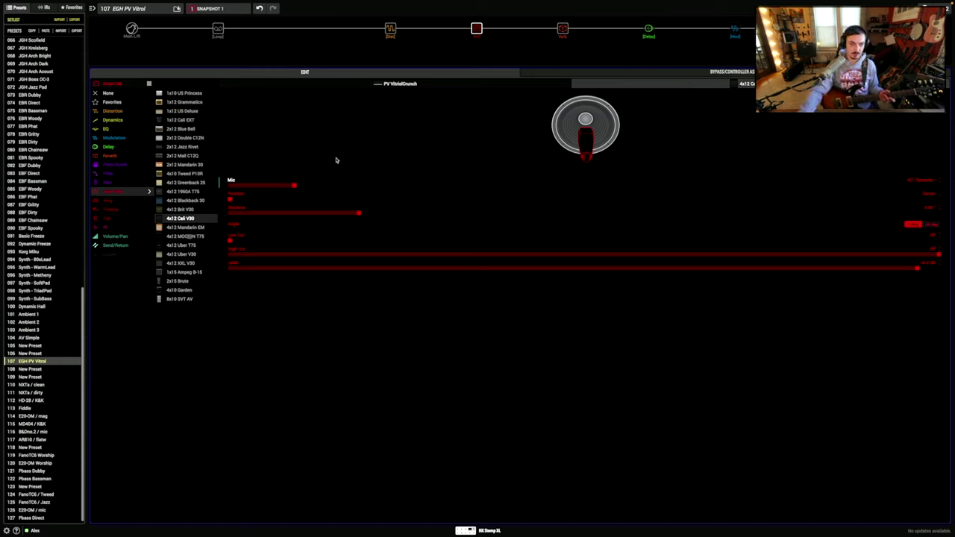
pyautogui.moveTo(289, 200); pyautogui.dragTo(435, 202)
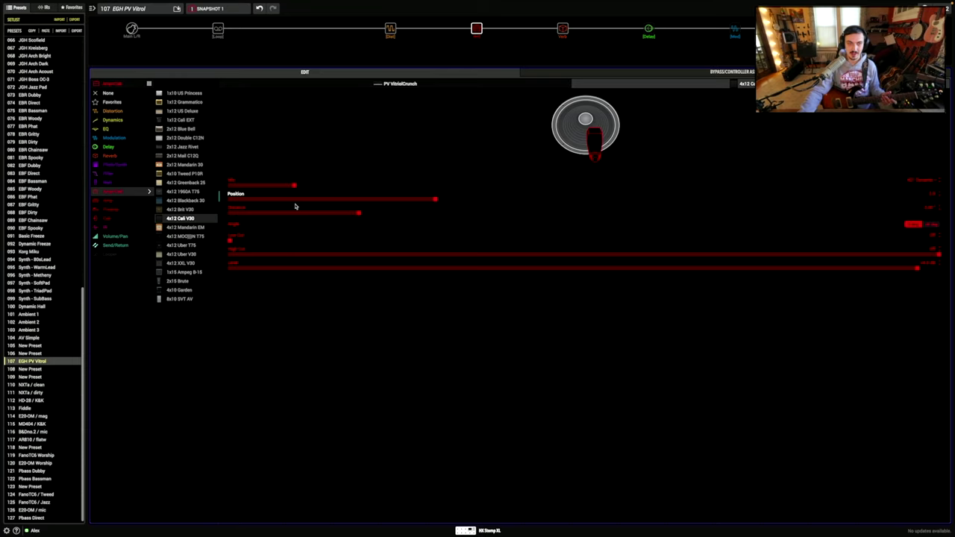
# Sweep the cab mic Position from minimum out toward the speaker edge, then back near minimum
pyautogui.moveTo(295, 202); pyautogui.dragTo(217, 198)
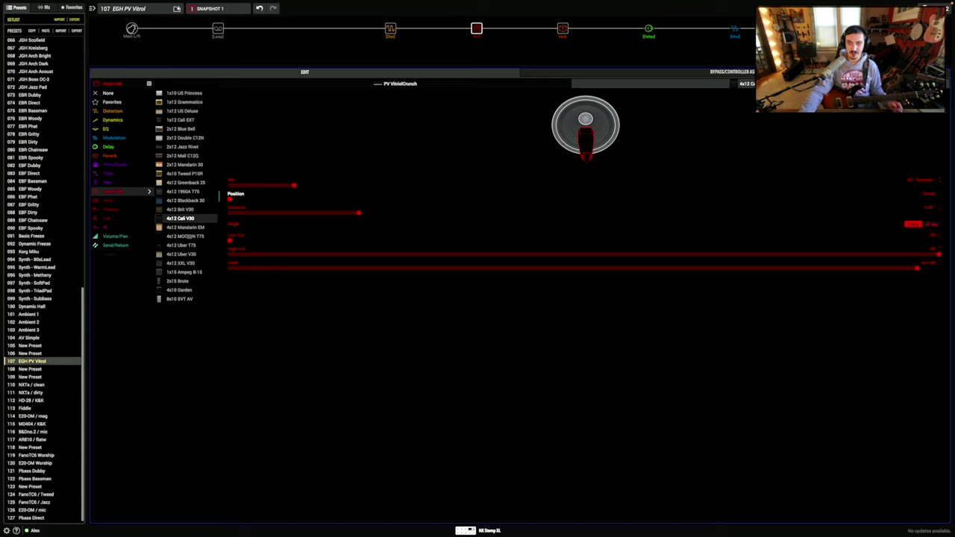
pyautogui.moveTo(229, 200); pyautogui.dragTo(273, 200)
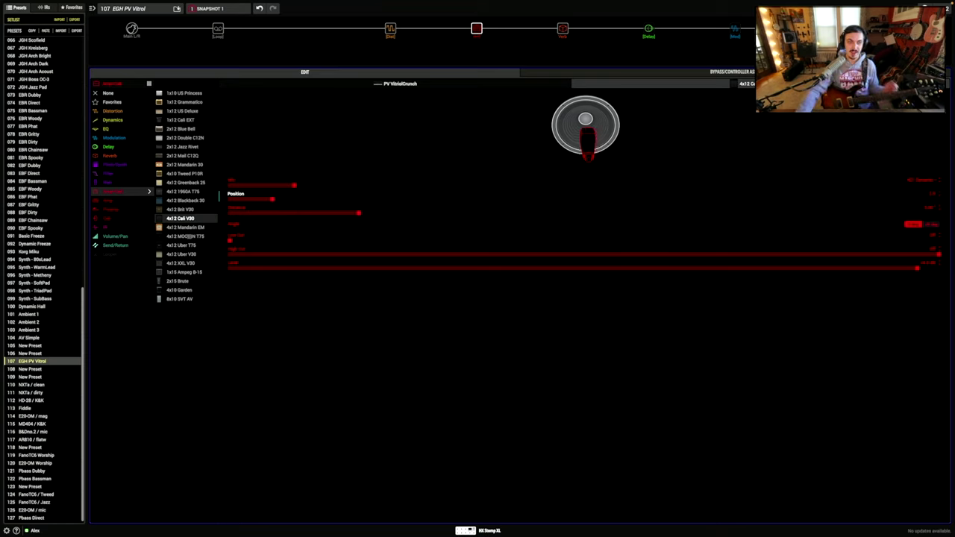
pyautogui.moveTo(266, 200); pyautogui.dragTo(348, 201)
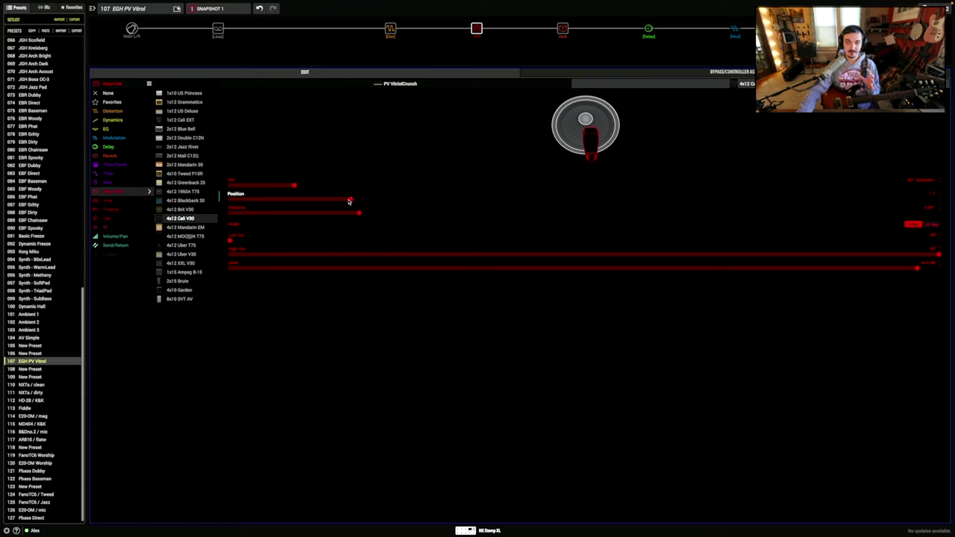
pyautogui.moveTo(350, 202); pyautogui.dragTo(405, 207)
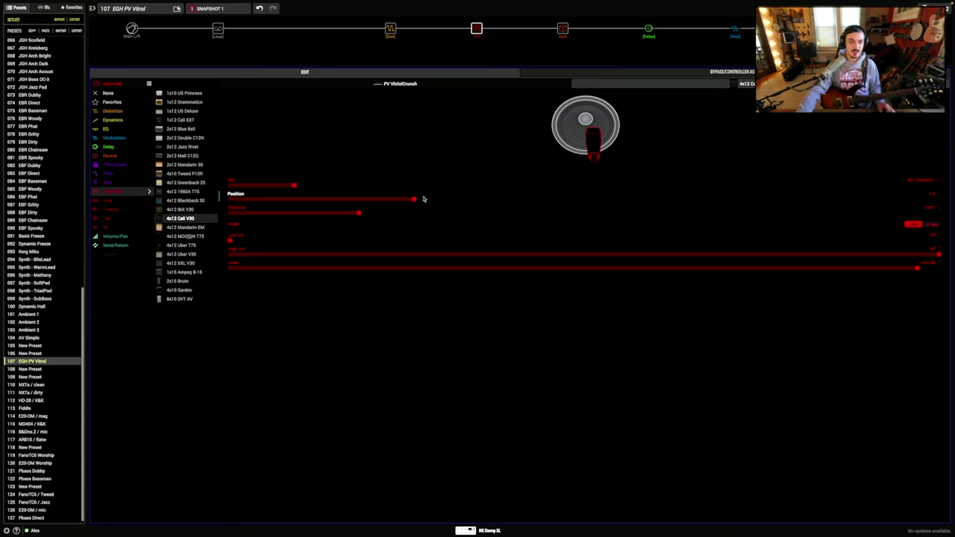
pyautogui.moveTo(423, 198); pyautogui.dragTo(250, 199)
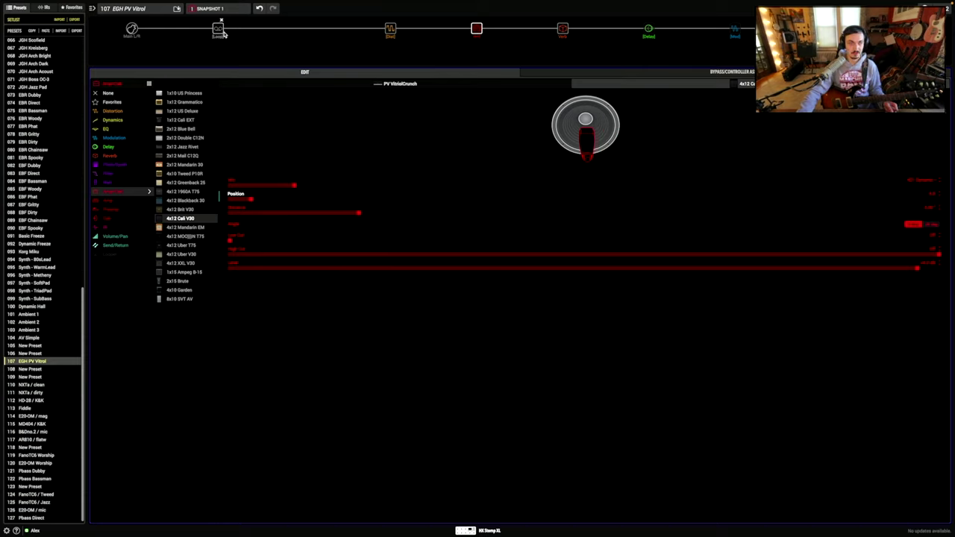
# Play back the recorded loop while moving the cab mic Position toward the speaker edge
pyautogui.click(218, 30)
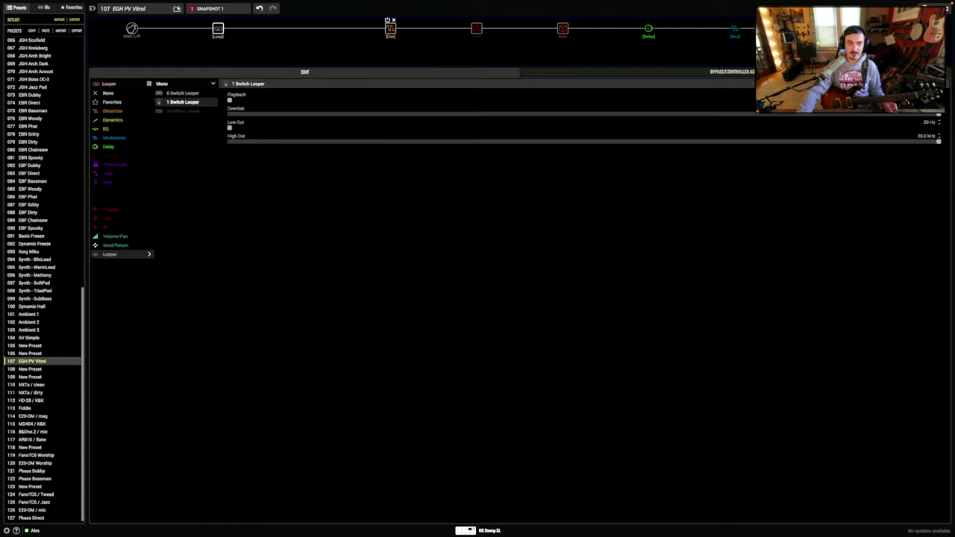
pyautogui.click(331, 99)
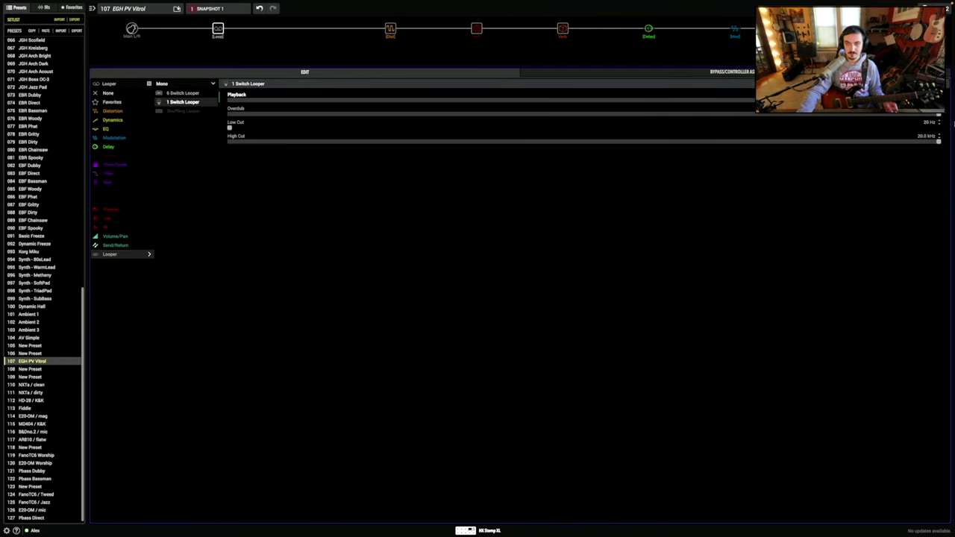
pyautogui.click(476, 29)
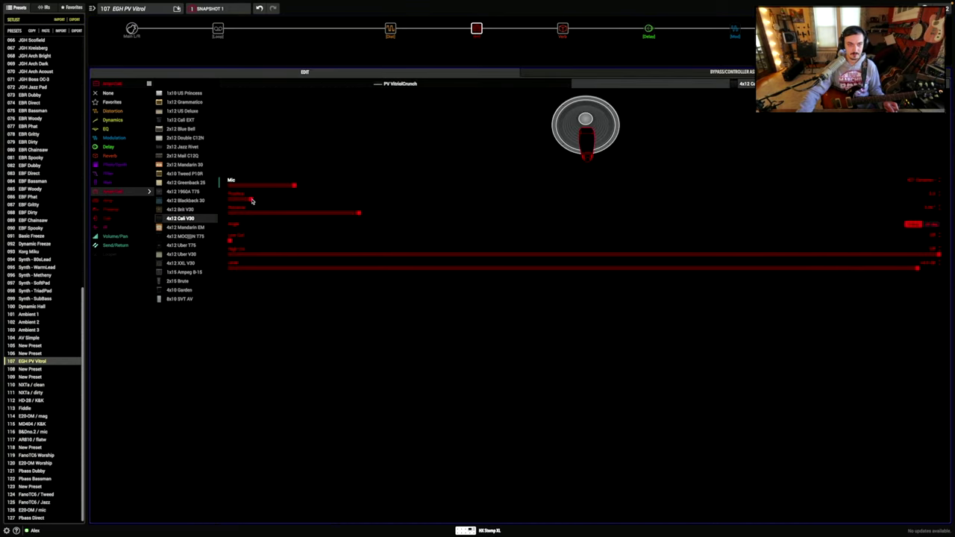
pyautogui.moveTo(252, 200); pyautogui.dragTo(248, 224)
# Toggle Looper playback and view the Looper's footswitch assignment
pyautogui.click(217, 29)
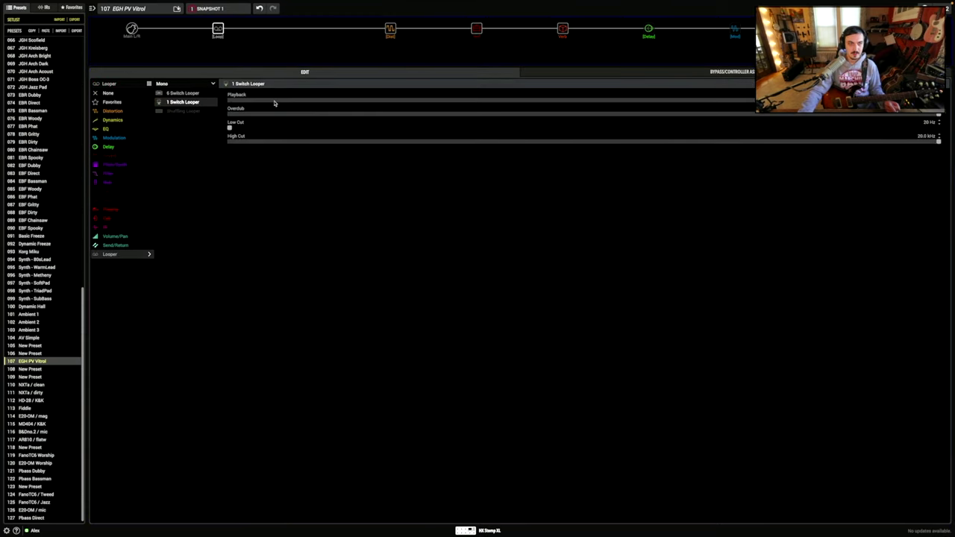
pyautogui.click(273, 102)
pyautogui.click(538, 74)
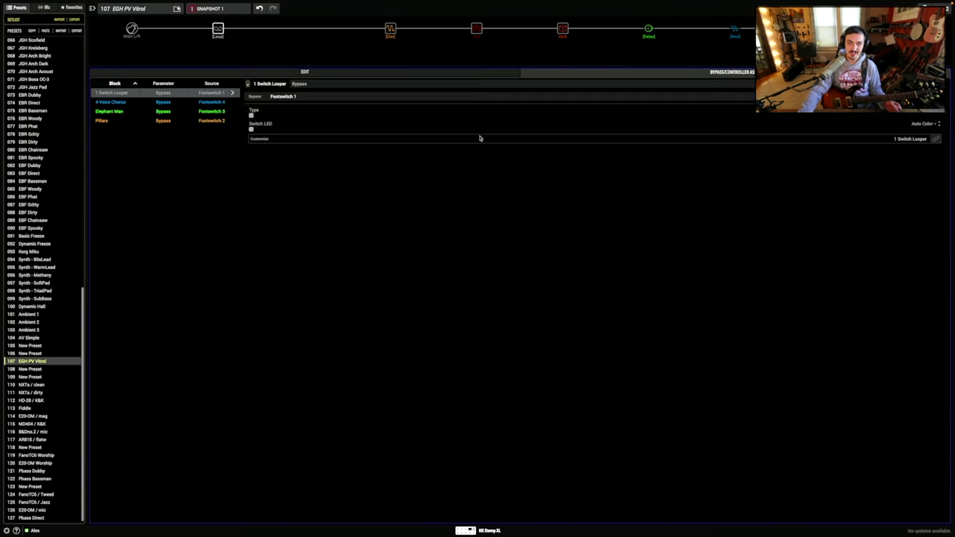
# Return to the 4x12 Cali V30 cab and move mic Position about a fifth of the way out
pyautogui.click(337, 71)
pyautogui.click(476, 28)
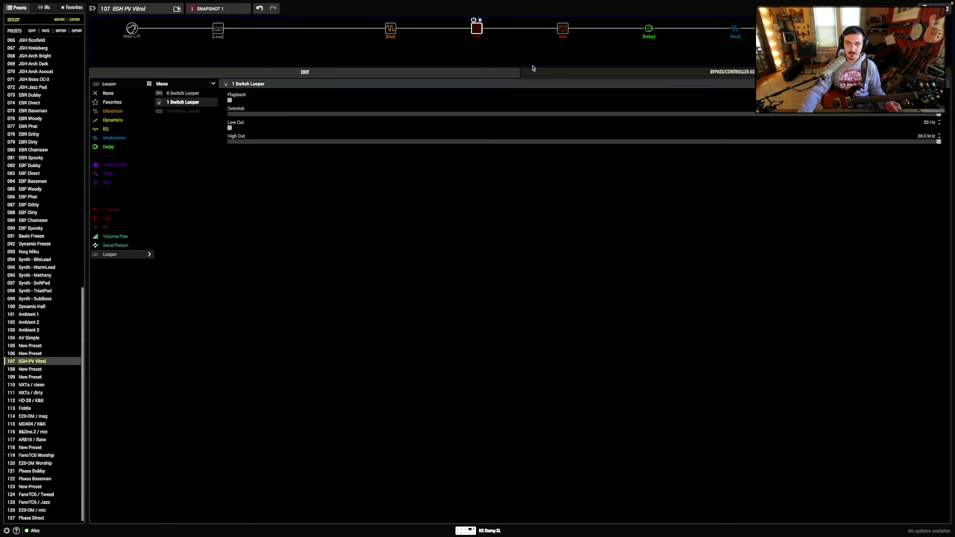
pyautogui.click(595, 84)
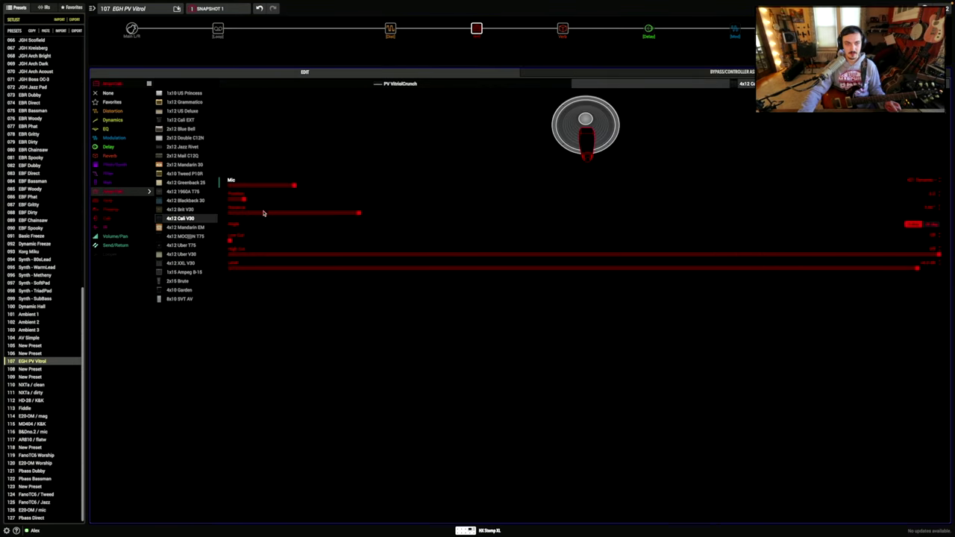
pyautogui.moveTo(268, 197); pyautogui.dragTo(417, 229)
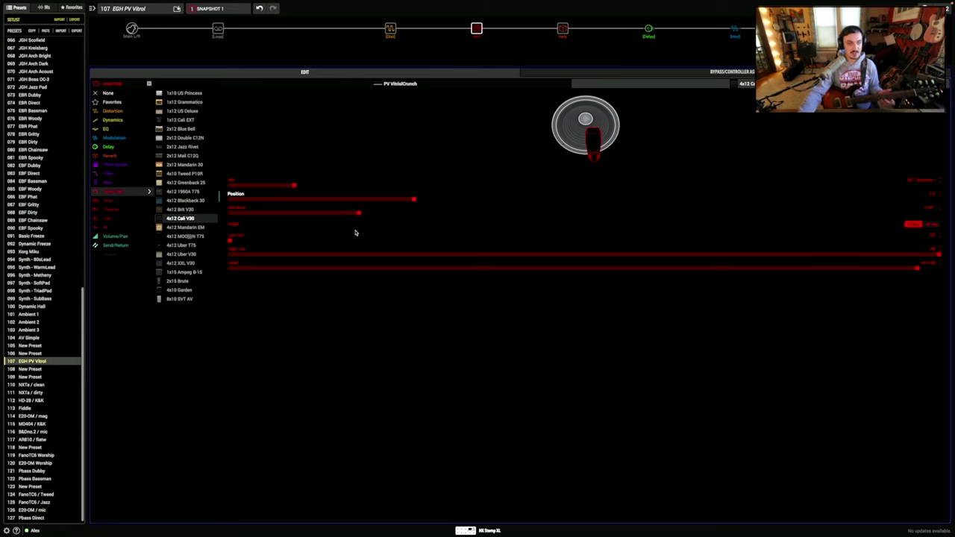
# Check the cab's mic settings and start Looper playback of the recorded loop
pyautogui.click(379, 84)
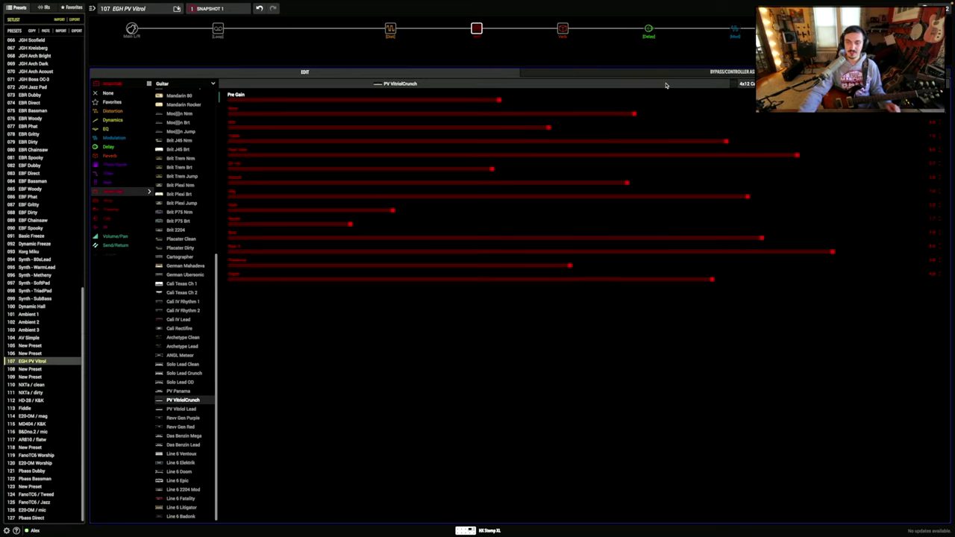
pyautogui.click(666, 85)
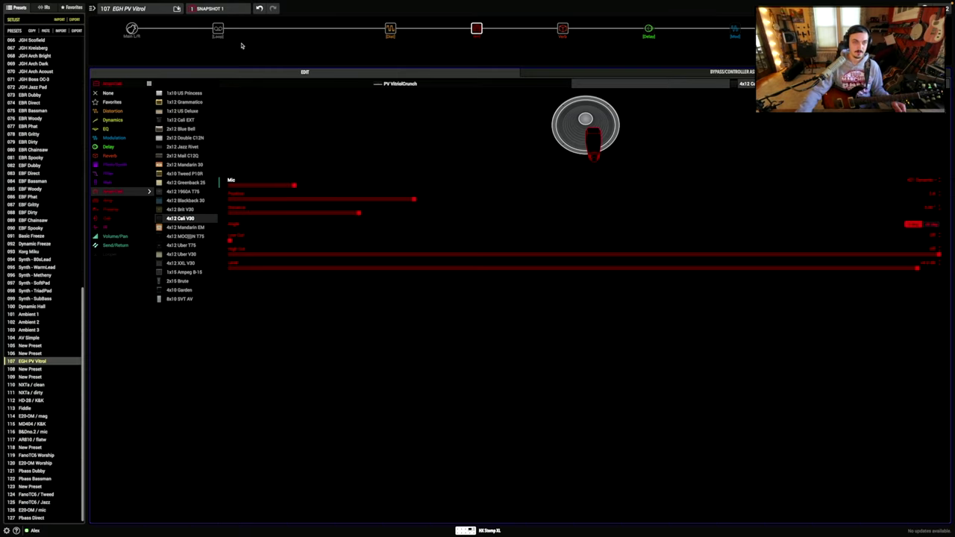
pyautogui.click(218, 30)
pyautogui.click(277, 100)
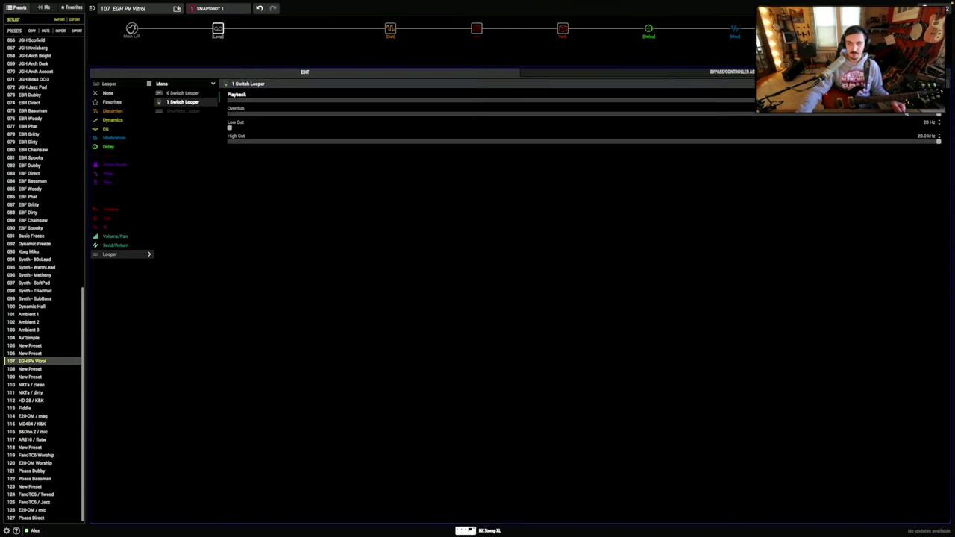
# Push the cab mic Distance to maximum, then pull it back to about three-fifths
pyautogui.click(477, 30)
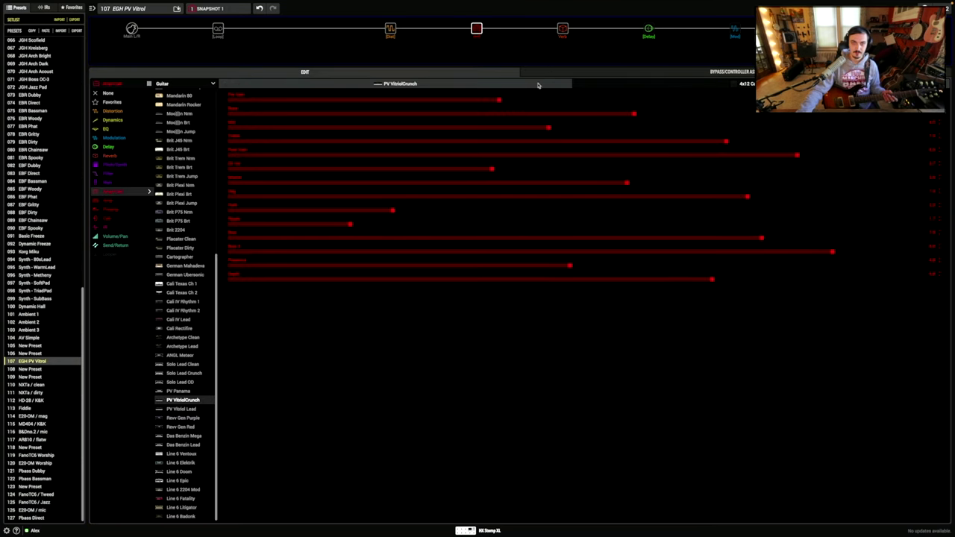
pyautogui.click(602, 87)
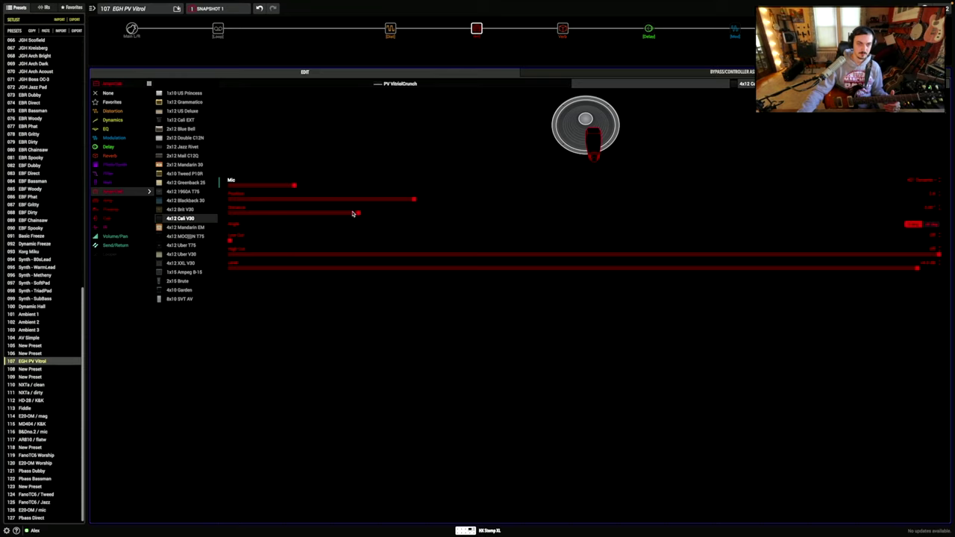
pyautogui.moveTo(353, 213); pyautogui.dragTo(951, 202)
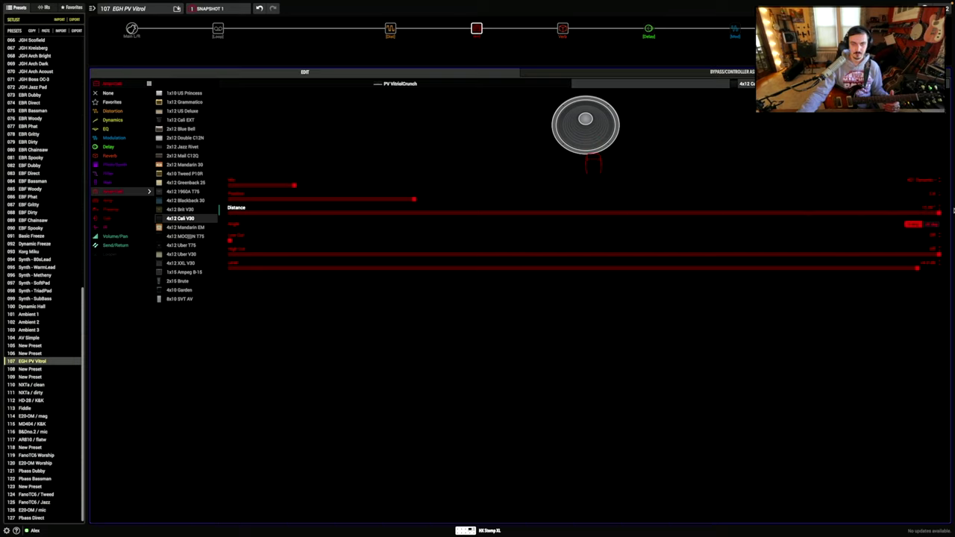
pyautogui.moveTo(953, 211); pyautogui.dragTo(643, 208)
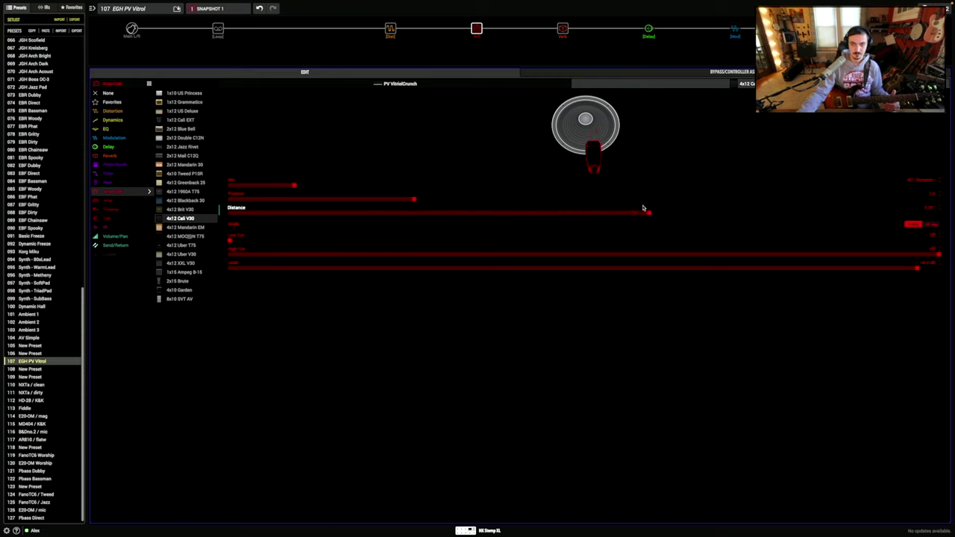
# Restart loop playback and return to the 4x12 cab's mic settings
pyautogui.click(218, 29)
pyautogui.click(358, 103)
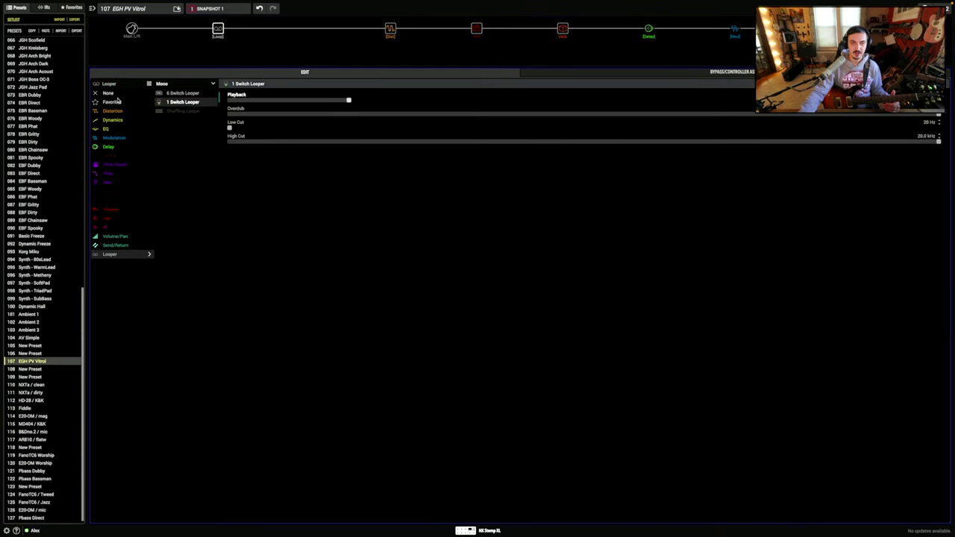
pyautogui.click(476, 30)
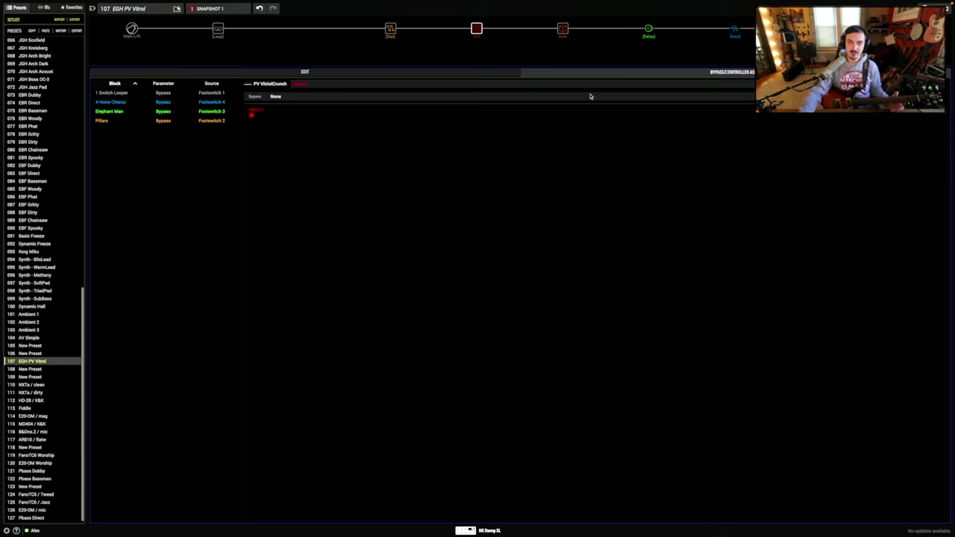
pyautogui.click(440, 76)
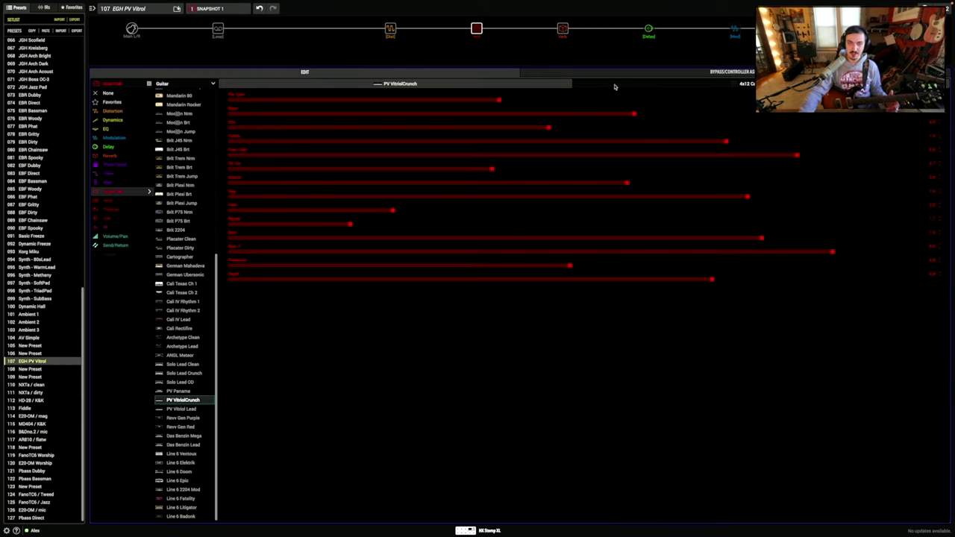
pyautogui.click(615, 87)
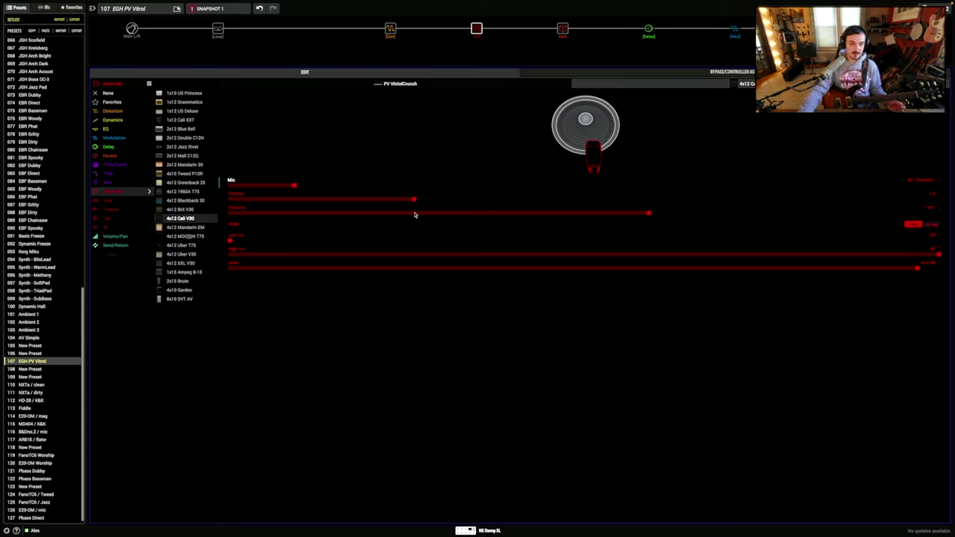
# Compare mic Distances from far out to closer, ending around a fifth of the range
pyautogui.moveTo(276, 213); pyautogui.dragTo(894, 216)
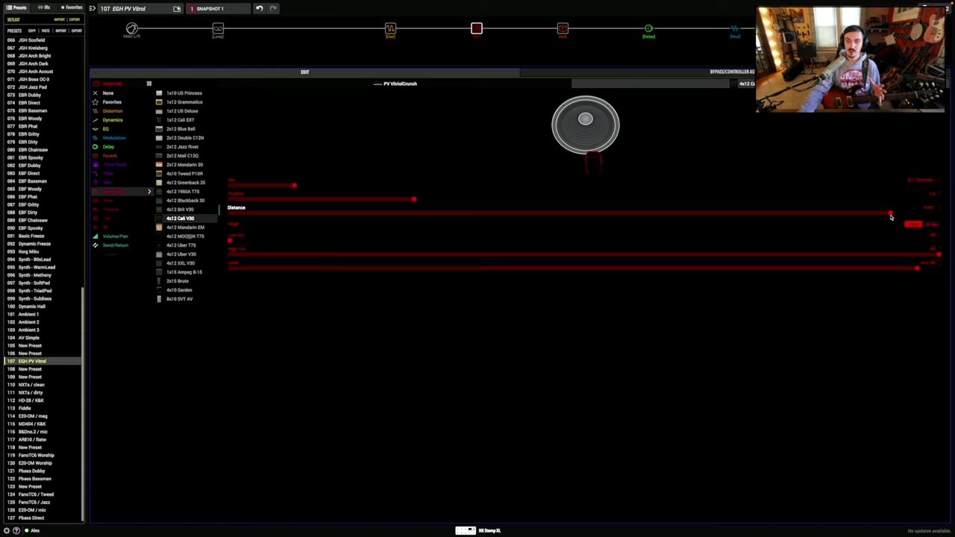
pyautogui.moveTo(890, 217); pyautogui.dragTo(773, 214)
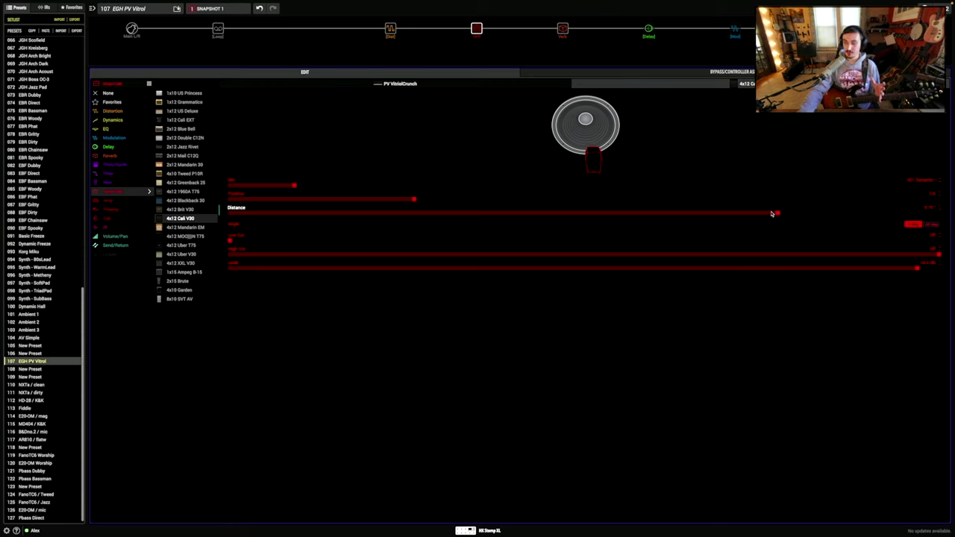
pyautogui.moveTo(772, 216); pyautogui.dragTo(708, 233)
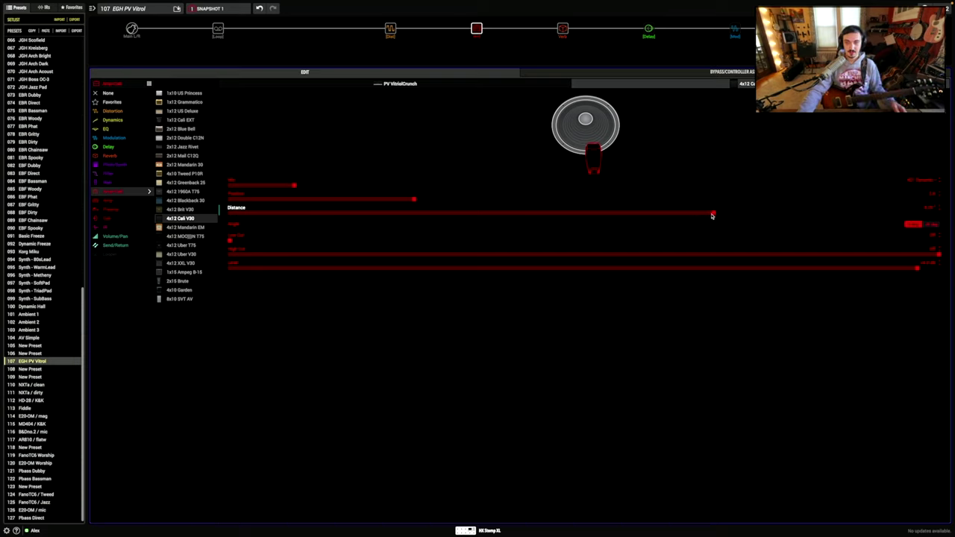
pyautogui.moveTo(712, 215); pyautogui.dragTo(356, 221)
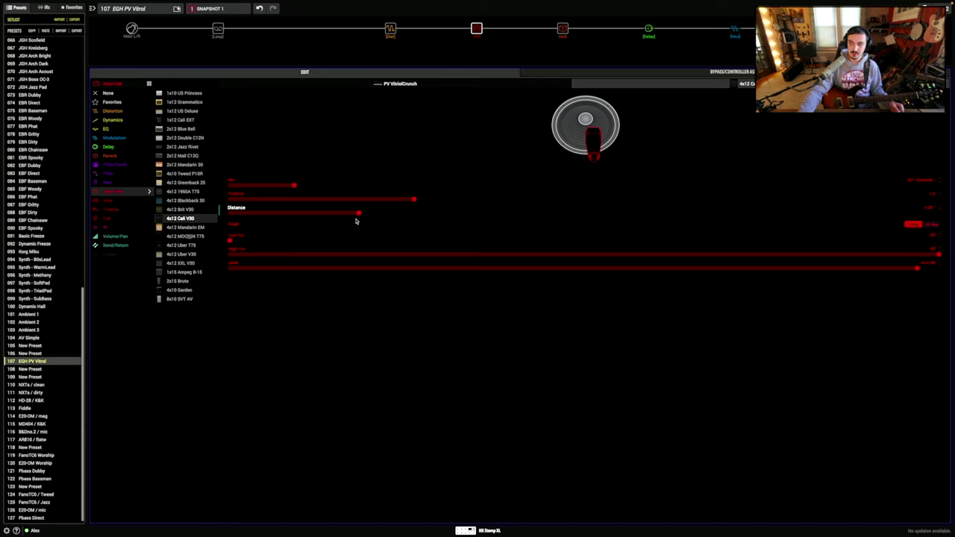
# A/B the 4x12 cab mic Angle between angled and straight-on, ending at 0°
pyautogui.click(217, 29)
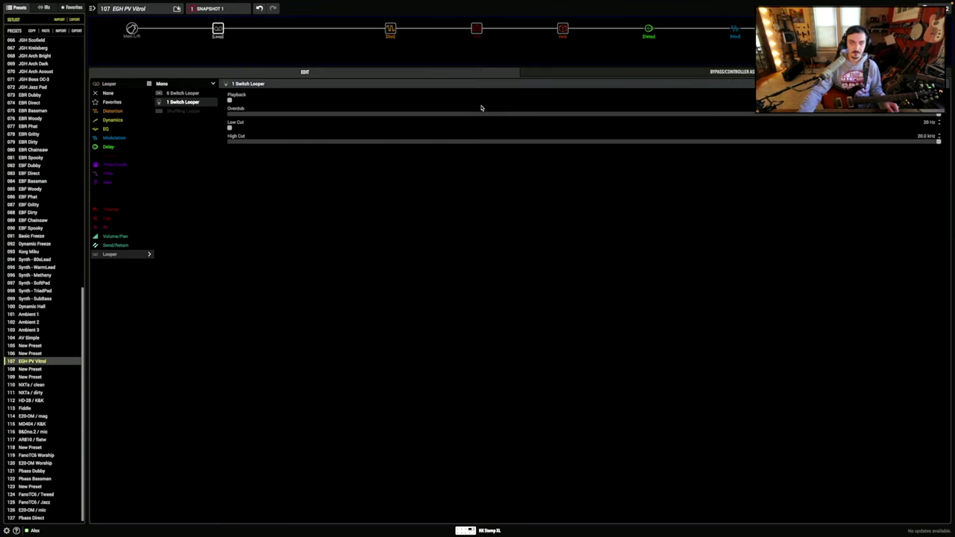
pyautogui.click(474, 30)
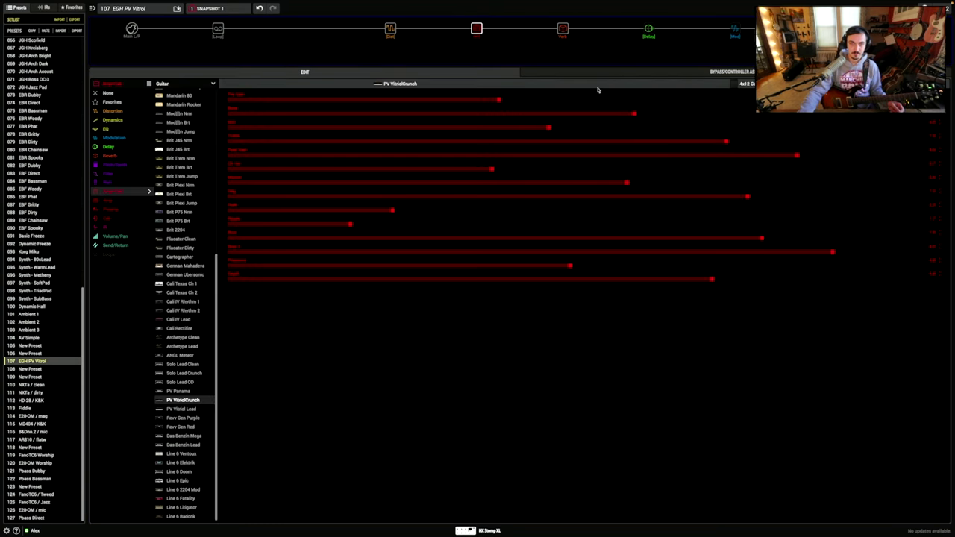
pyautogui.click(596, 88)
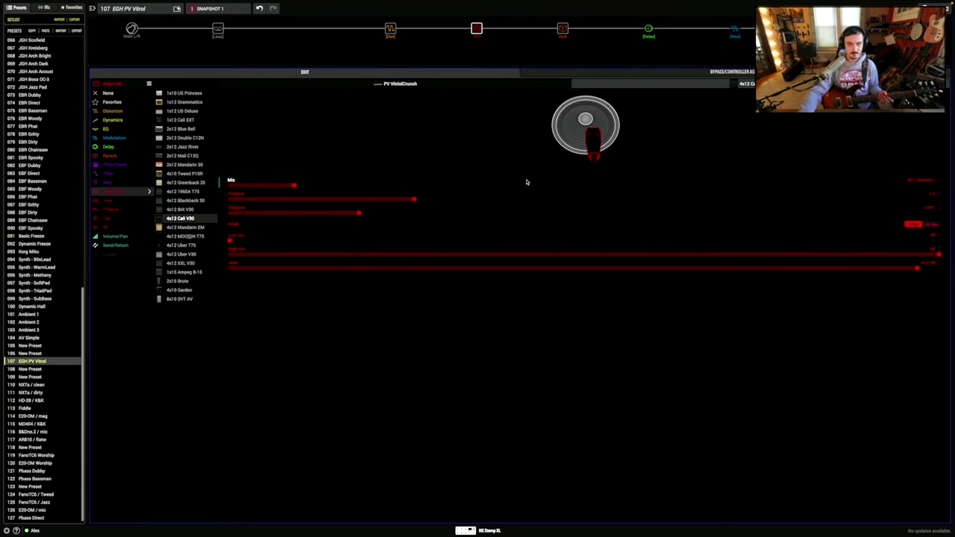
pyautogui.click(933, 224)
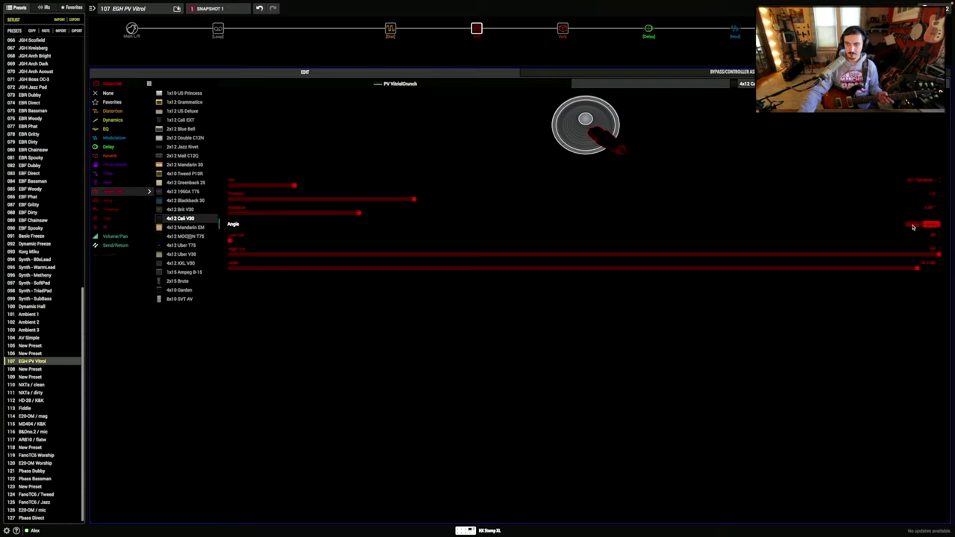
pyautogui.click(928, 229)
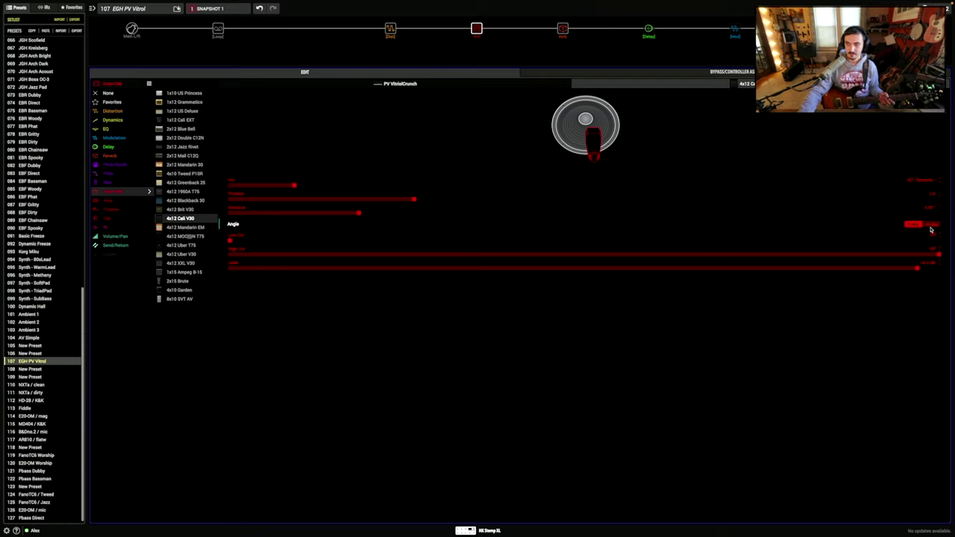
pyautogui.click(931, 227)
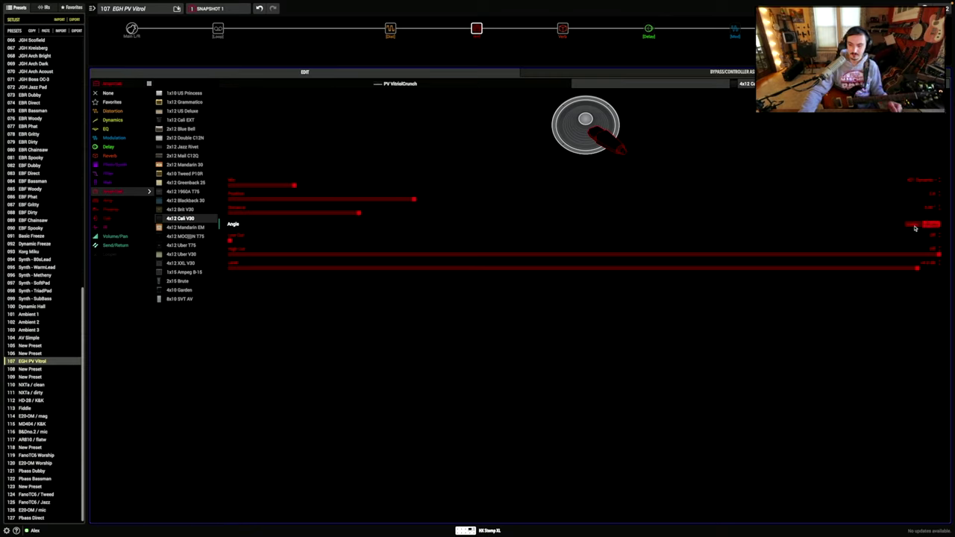
pyautogui.click(915, 228)
pyautogui.click(923, 227)
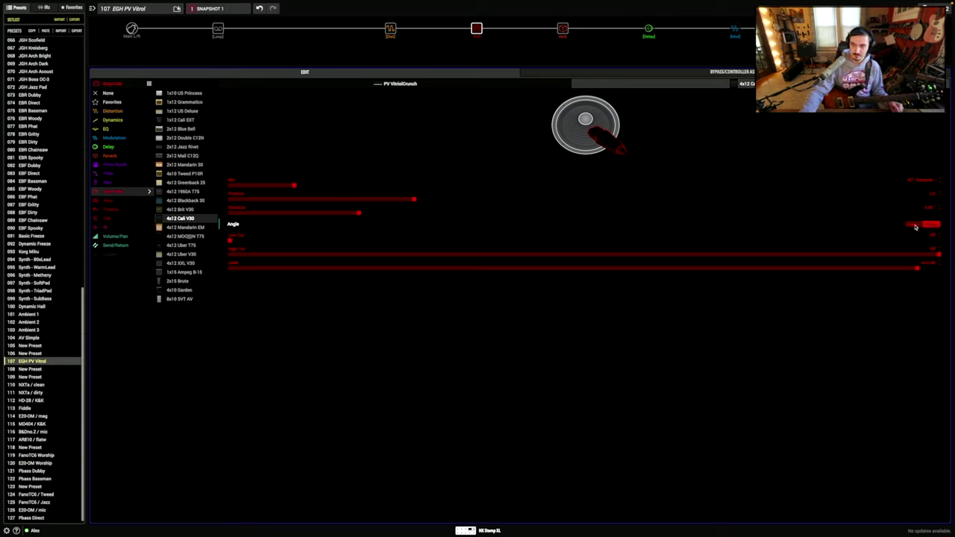
pyautogui.click(915, 226)
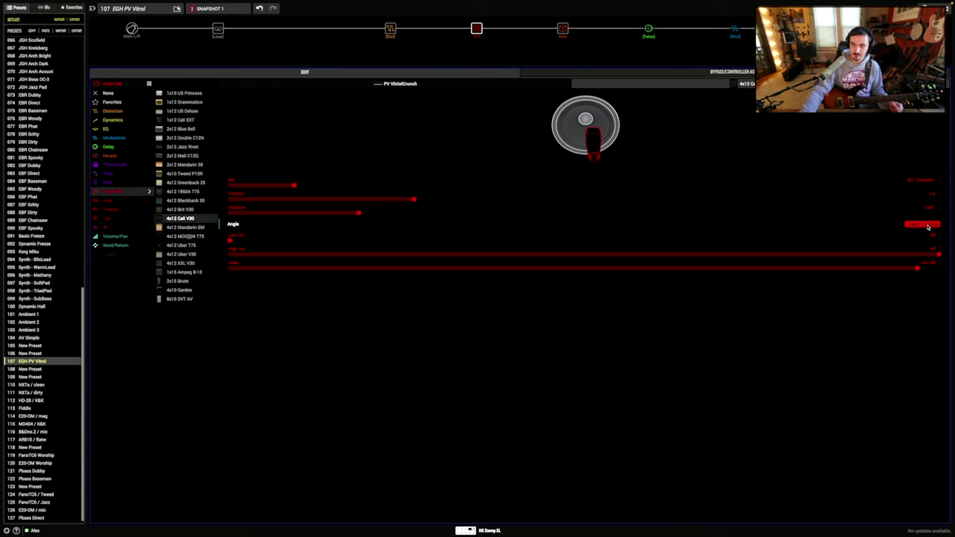
pyautogui.click(916, 227)
pyautogui.click(916, 226)
# Compare the cab mic angled versus straight-on twice, leaving it straight-on
pyautogui.click(217, 29)
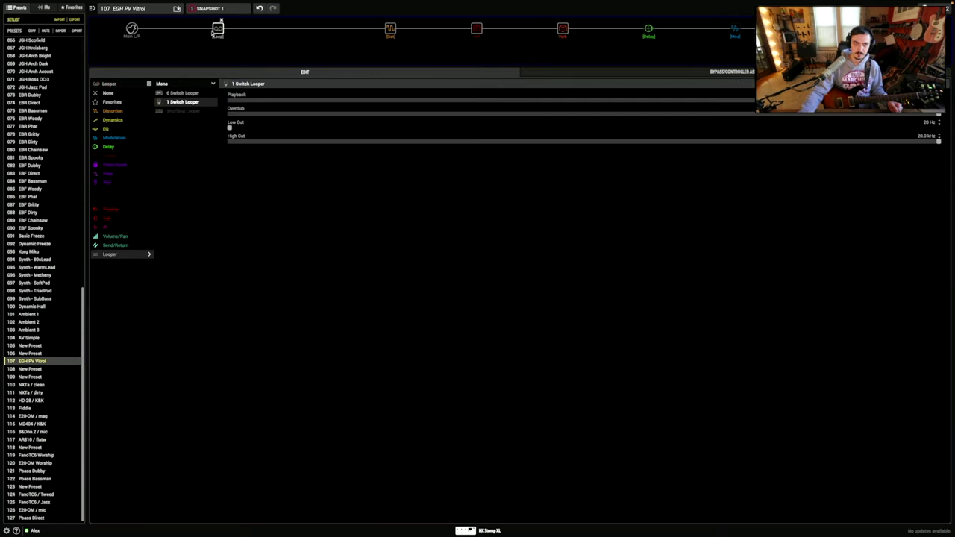
pyautogui.click(476, 28)
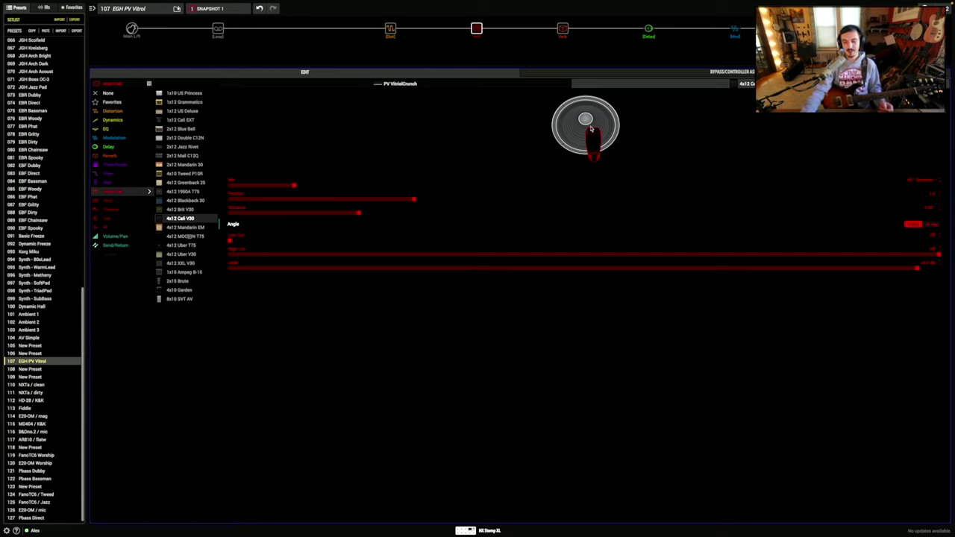
pyautogui.click(931, 224)
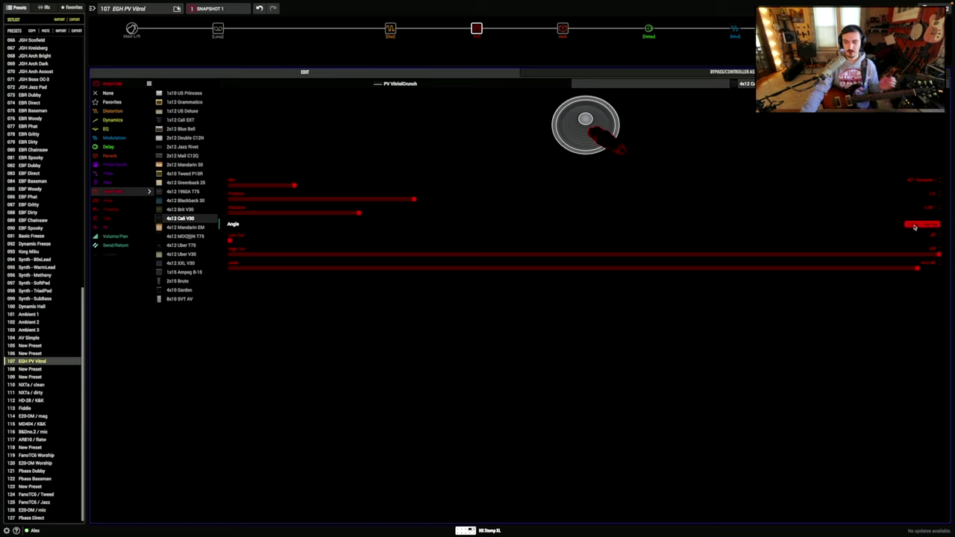
pyautogui.click(922, 225)
pyautogui.click(918, 226)
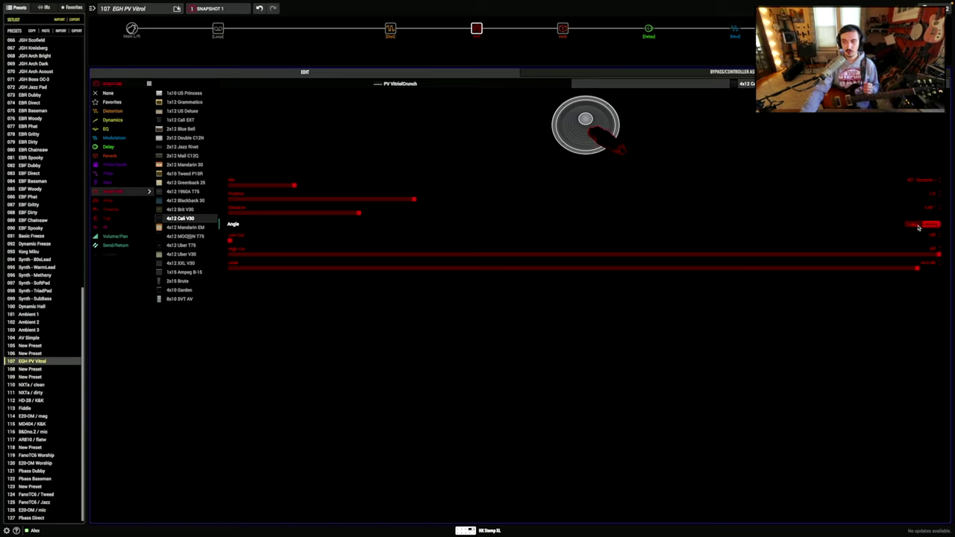
pyautogui.click(916, 226)
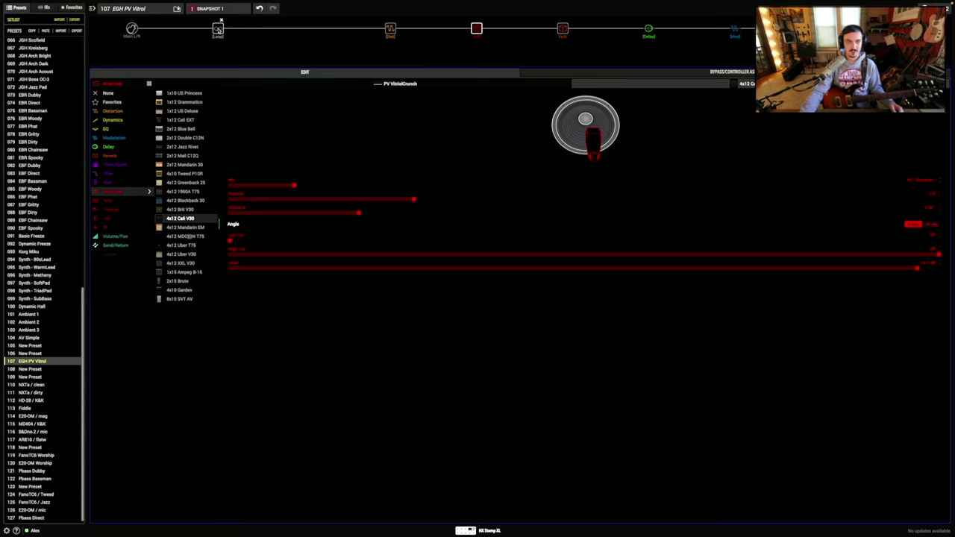
# Return to the 4x12 Cali V30 cab and A/B the mic angle three more times, ending straight-on
pyautogui.click(218, 29)
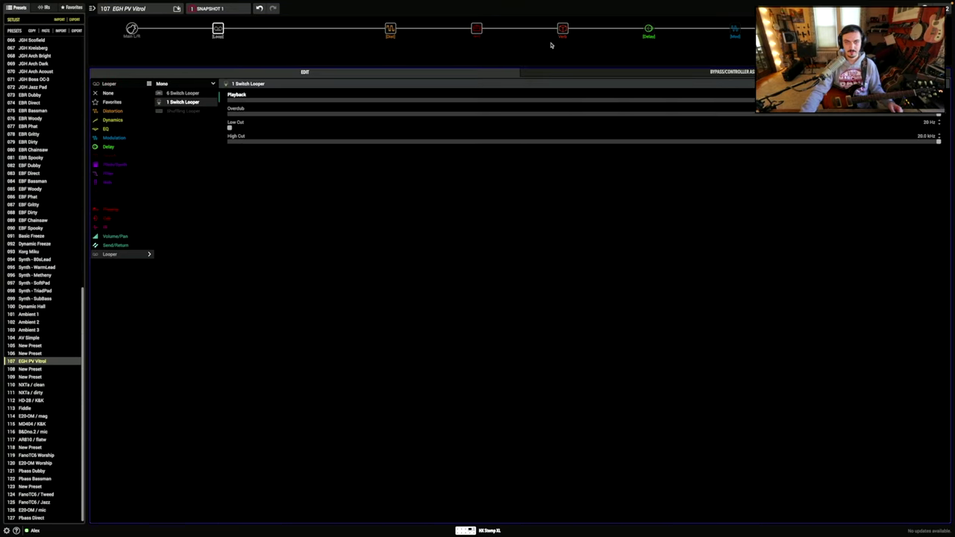
pyautogui.click(476, 28)
pyautogui.click(685, 88)
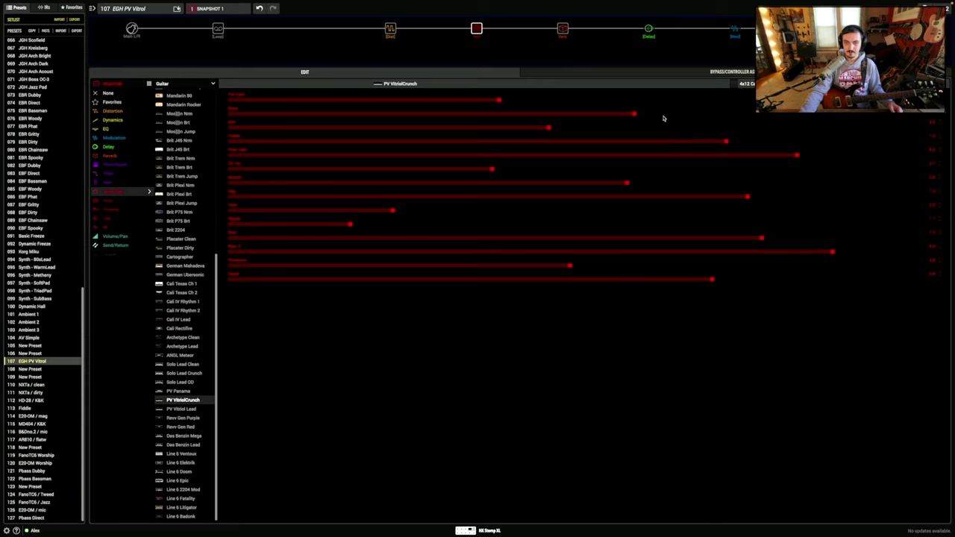
pyautogui.click(911, 226)
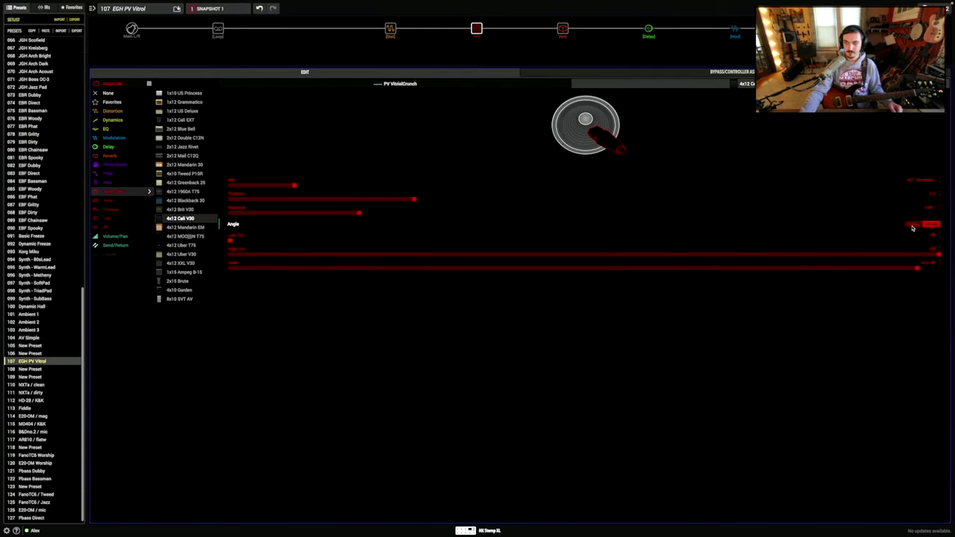
pyautogui.click(913, 226)
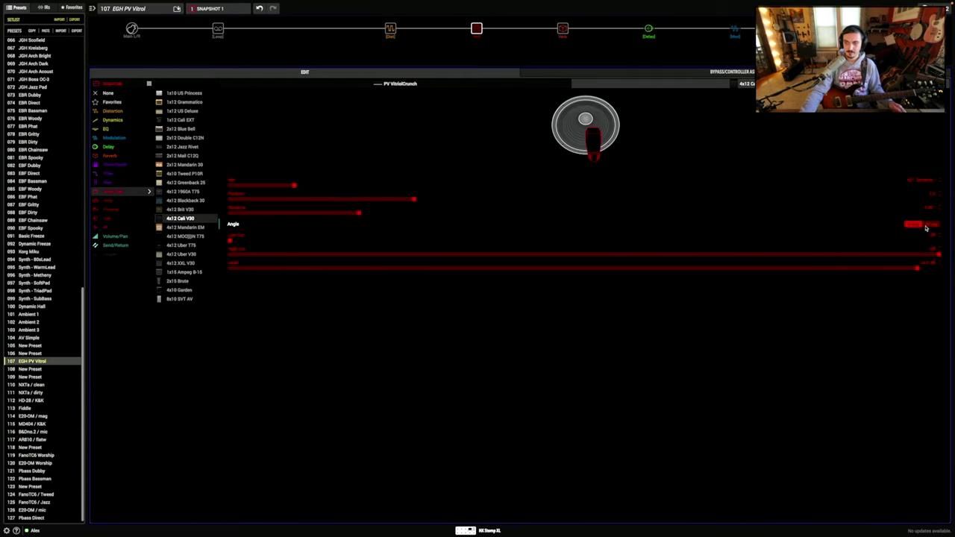
pyautogui.click(925, 227)
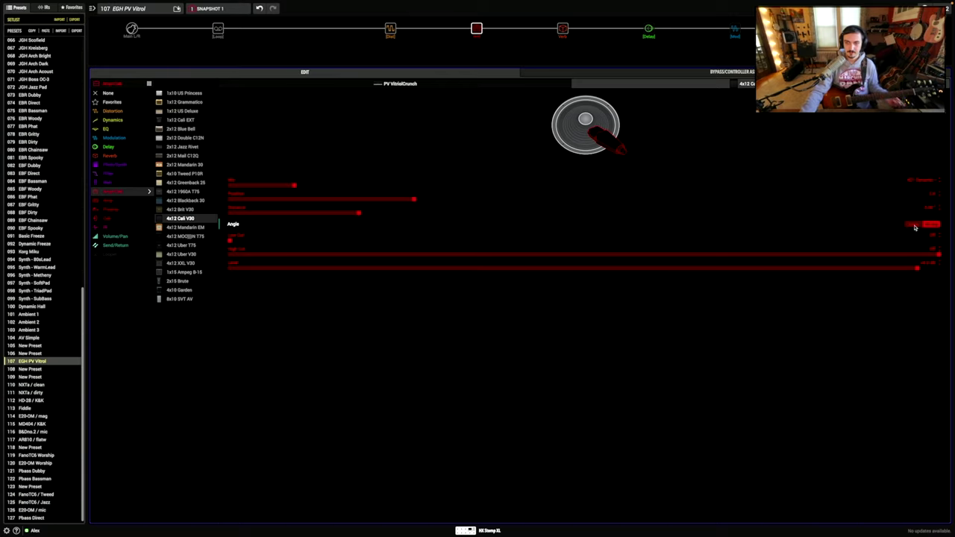
pyautogui.click(917, 226)
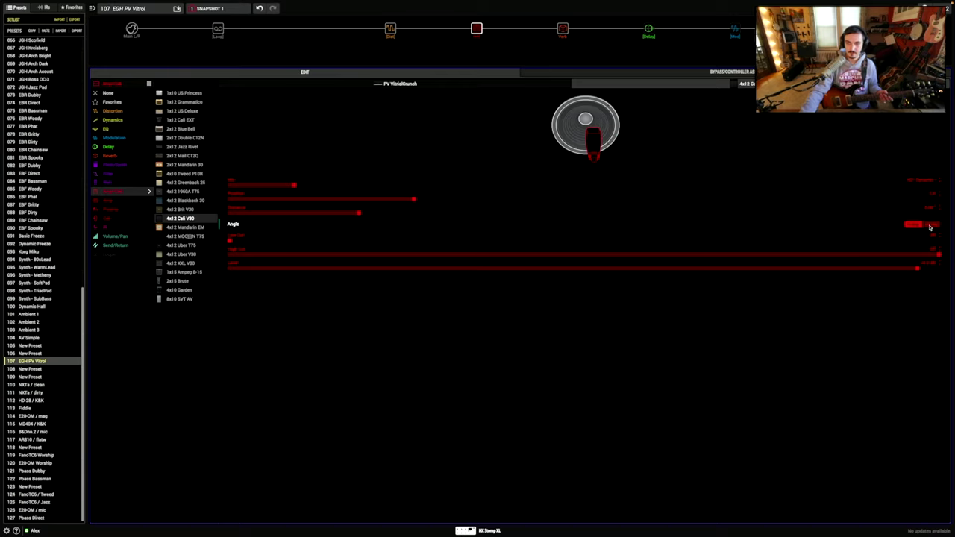
pyautogui.click(928, 226)
pyautogui.click(917, 227)
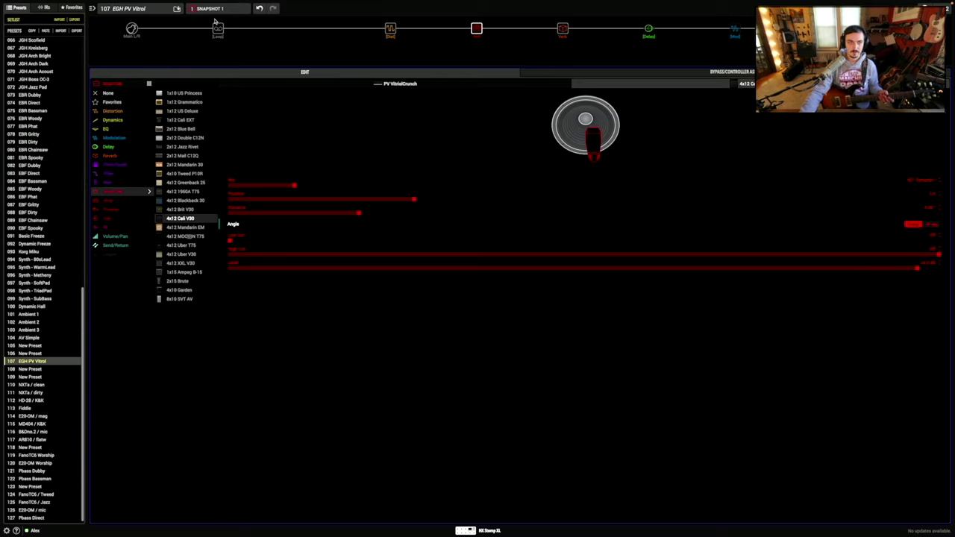
# Start looper playback and show the looper's Bypass/Controller Assign footswitch assignments
pyautogui.click(217, 29)
pyautogui.click(263, 102)
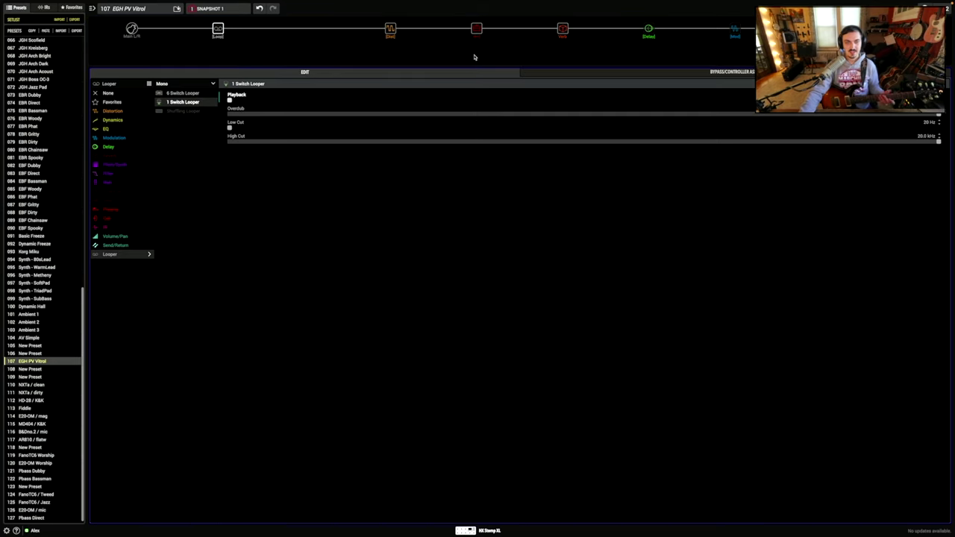
pyautogui.click(543, 74)
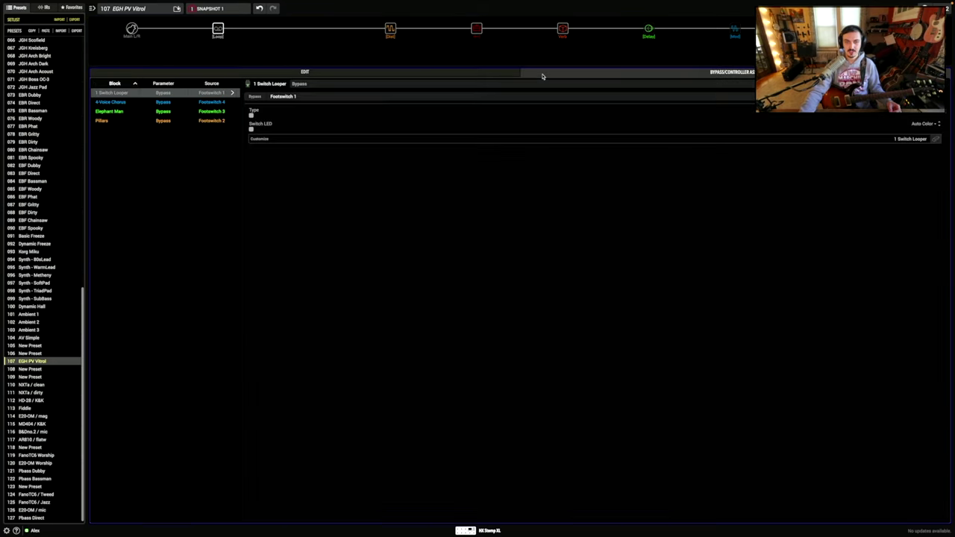
pyautogui.click(467, 74)
# Raise PV VitriolCrunch Presence near maximum and Treble slightly, then angle the cab mic
pyautogui.click(476, 28)
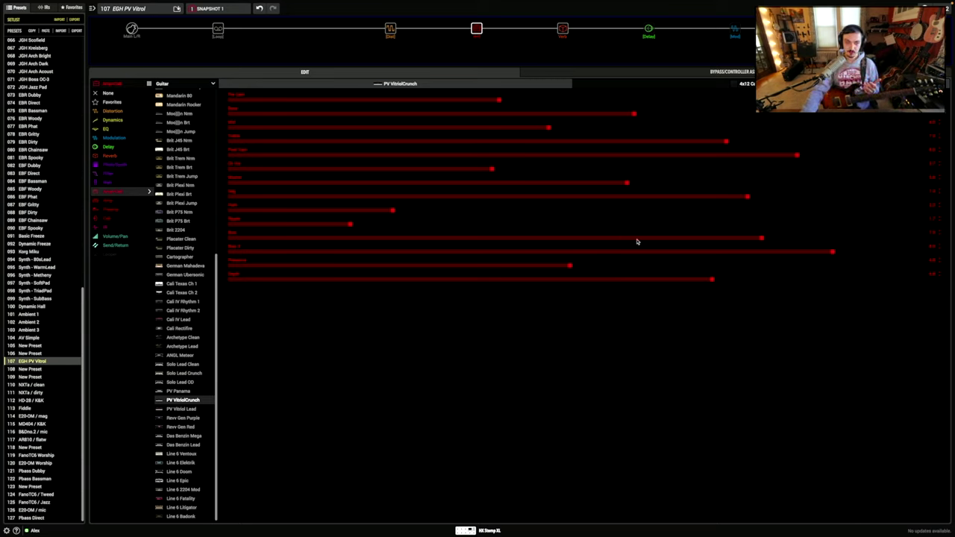
pyautogui.moveTo(706, 266); pyautogui.dragTo(771, 263)
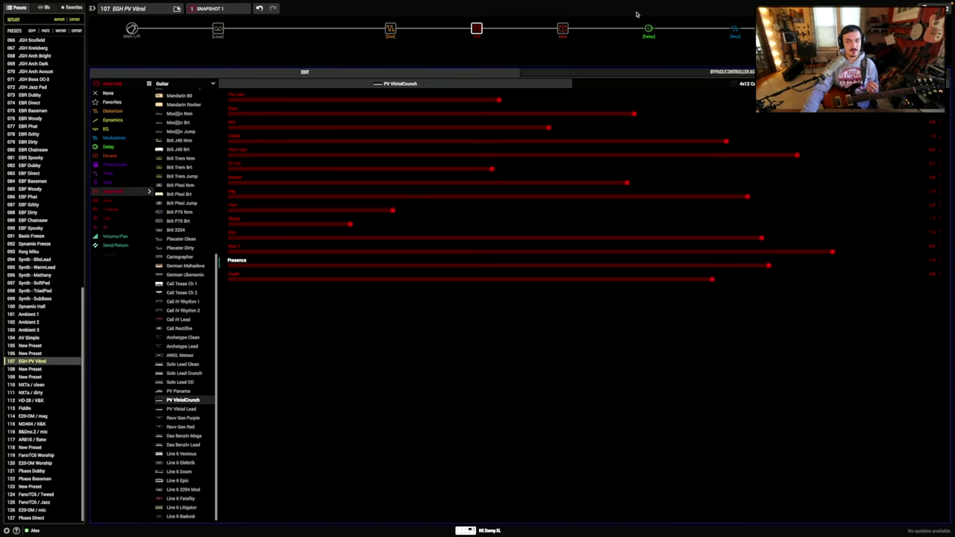
pyautogui.click(773, 138)
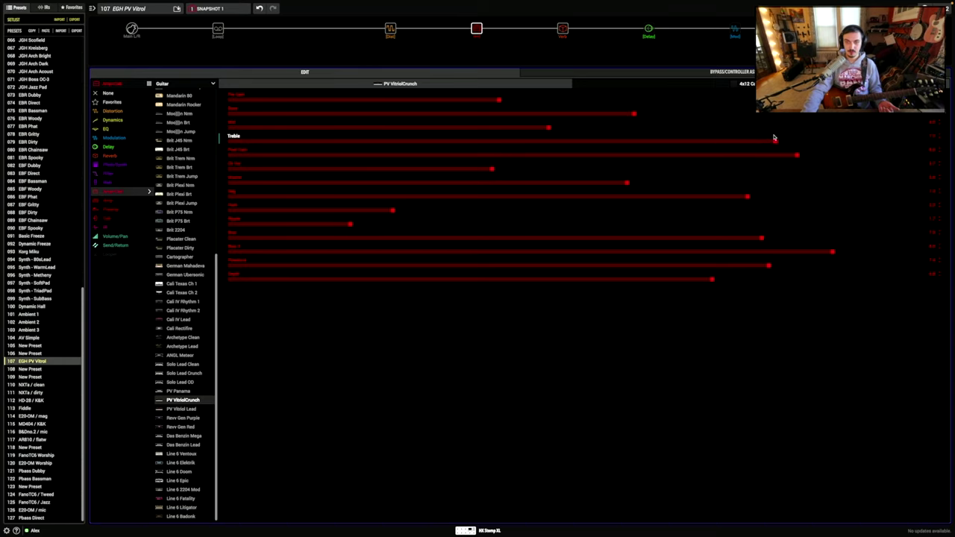
pyautogui.click(674, 85)
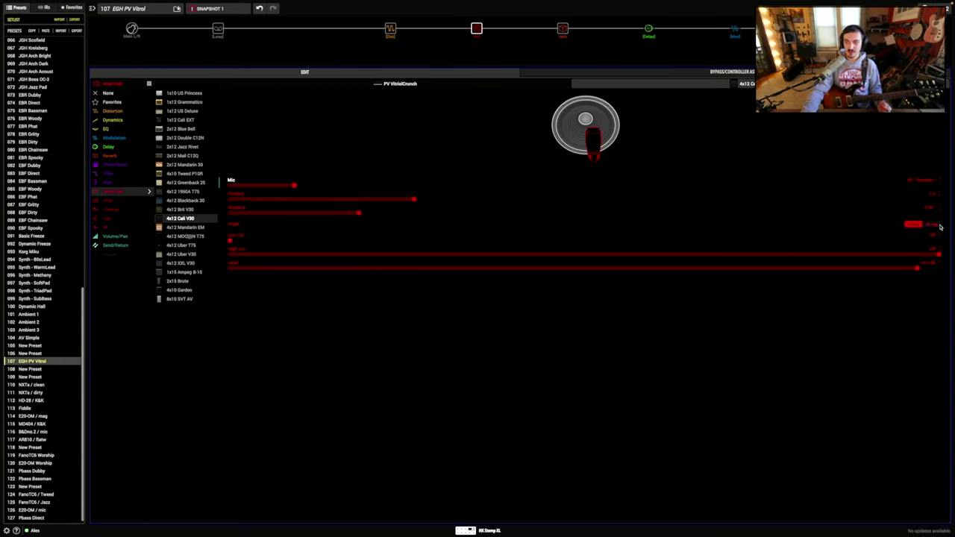
pyautogui.click(935, 224)
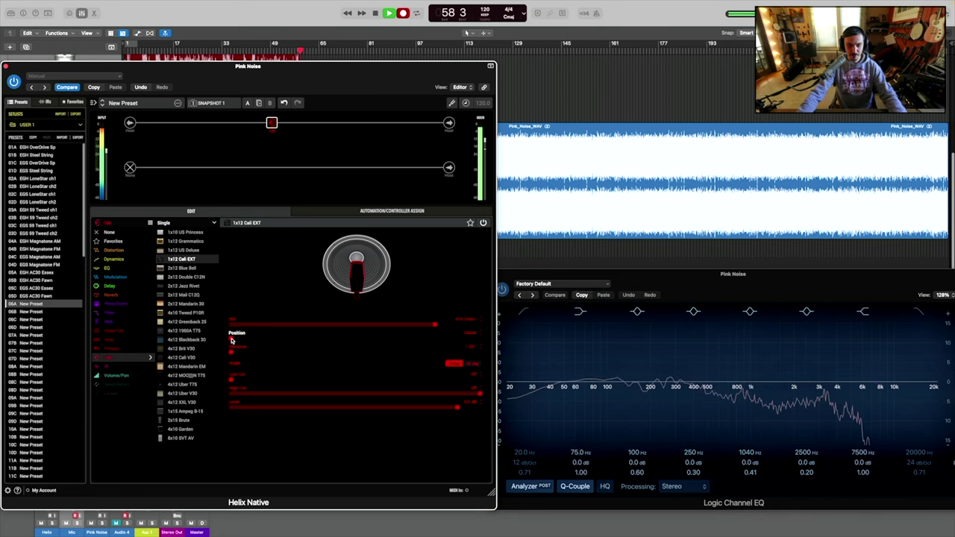
# Sweep the 1x12 Cali EXT mic position and angle, ending with the mic at the speaker edge
pyautogui.moveTo(239, 342); pyautogui.dragTo(481, 347)
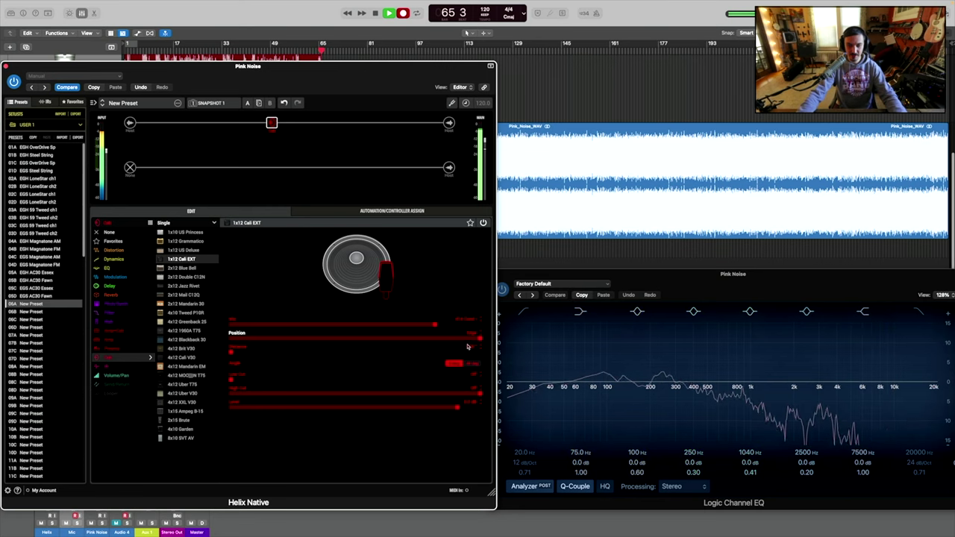
pyautogui.moveTo(469, 341); pyautogui.dragTo(181, 355)
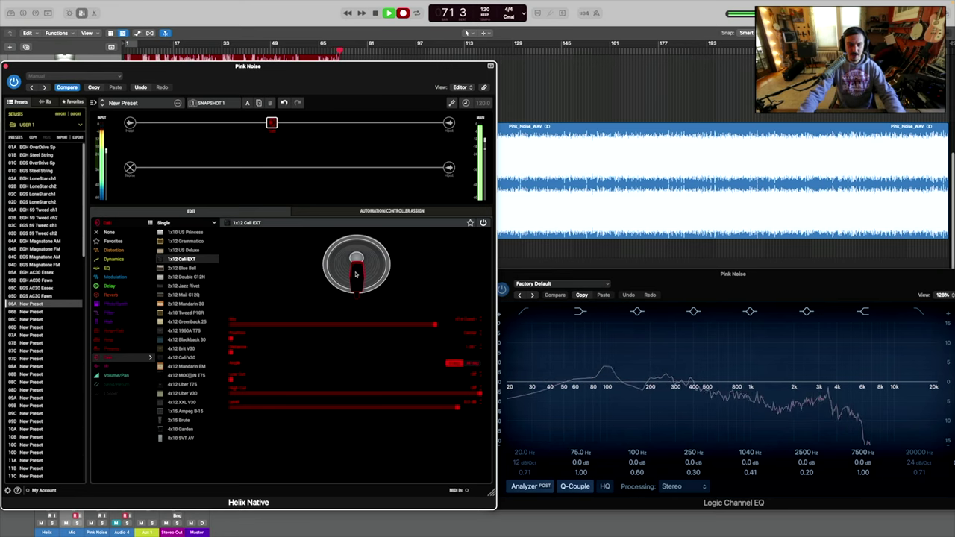
pyautogui.moveTo(357, 273)
pyautogui.mouseDown()
pyautogui.moveTo(360, 287)
pyautogui.moveTo(355, 269)
pyautogui.moveTo(379, 269)
pyautogui.moveTo(359, 278)
pyautogui.moveTo(355, 267)
pyautogui.moveTo(365, 284)
pyautogui.mouseUp()
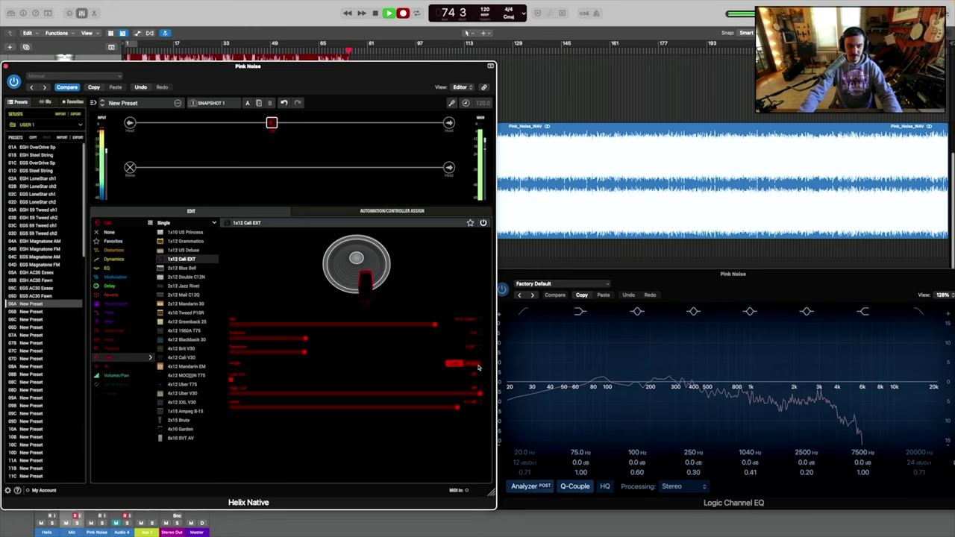
pyautogui.moveTo(479, 367); pyautogui.dragTo(454, 366)
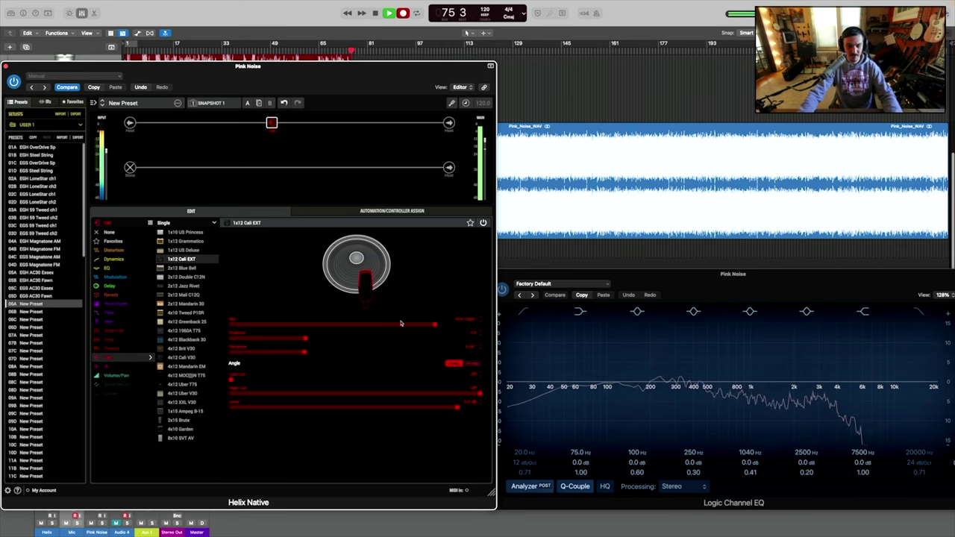
pyautogui.moveTo(365, 288); pyautogui.dragTo(347, 268)
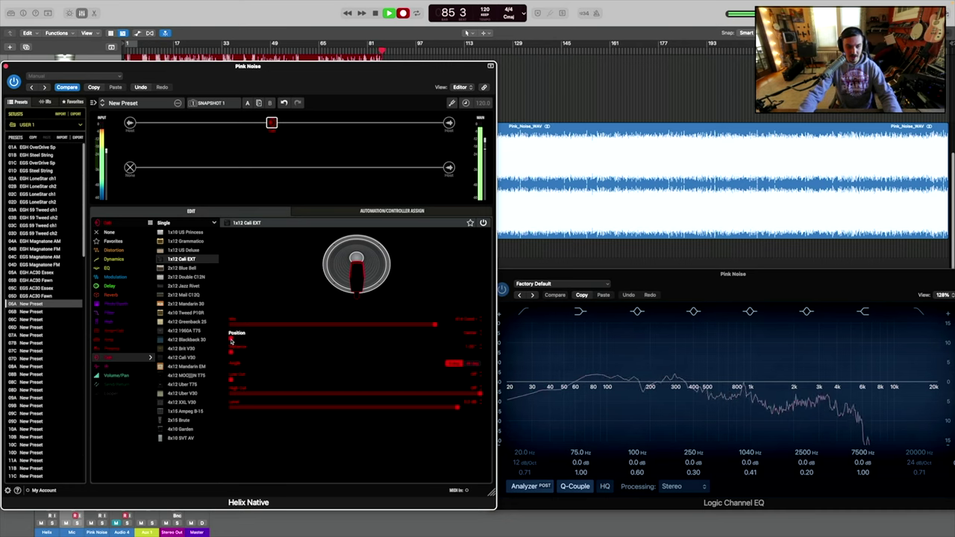
pyautogui.moveTo(235, 341); pyautogui.dragTo(471, 348)
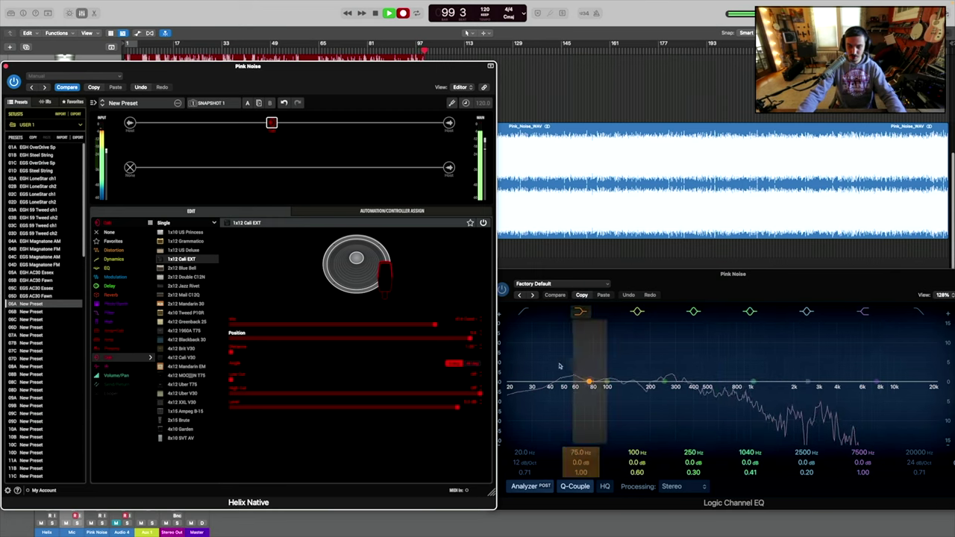
# Toggle mic Position between speaker centre and edge, then slide it back to about a fifth
pyautogui.click(268, 340)
pyautogui.click(424, 340)
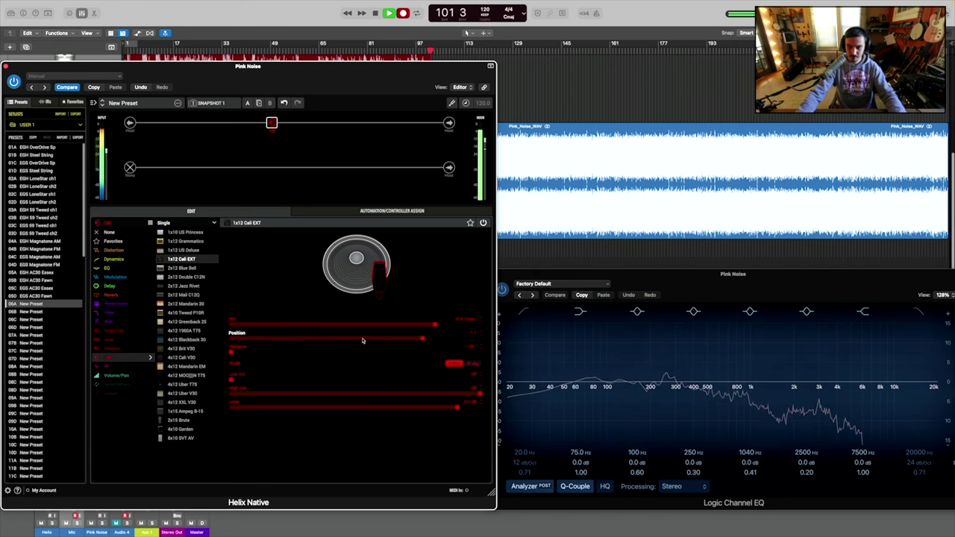
pyautogui.click(313, 340)
pyautogui.click(444, 343)
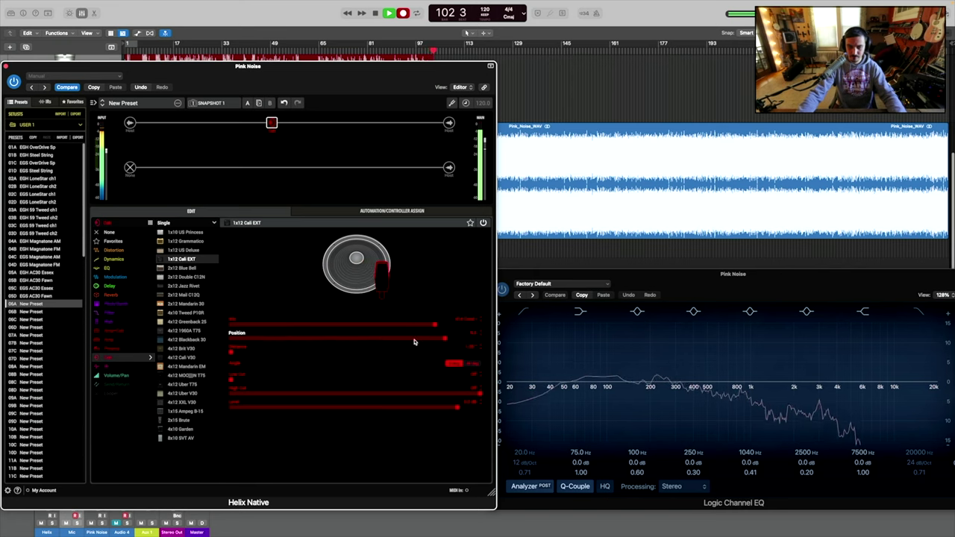
pyautogui.click(312, 340)
pyautogui.click(426, 339)
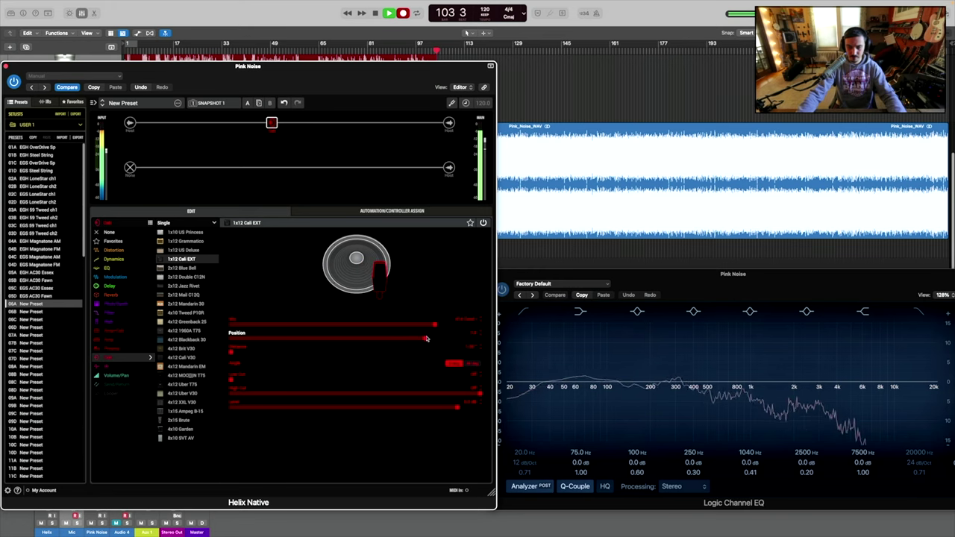
pyautogui.click(383, 340)
pyautogui.click(348, 340)
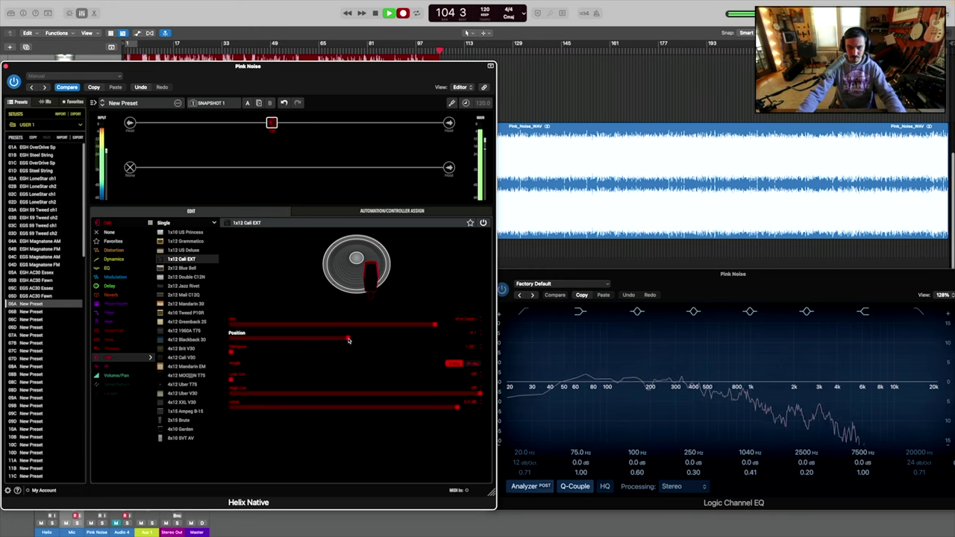
pyautogui.moveTo(340, 341); pyautogui.dragTo(274, 341)
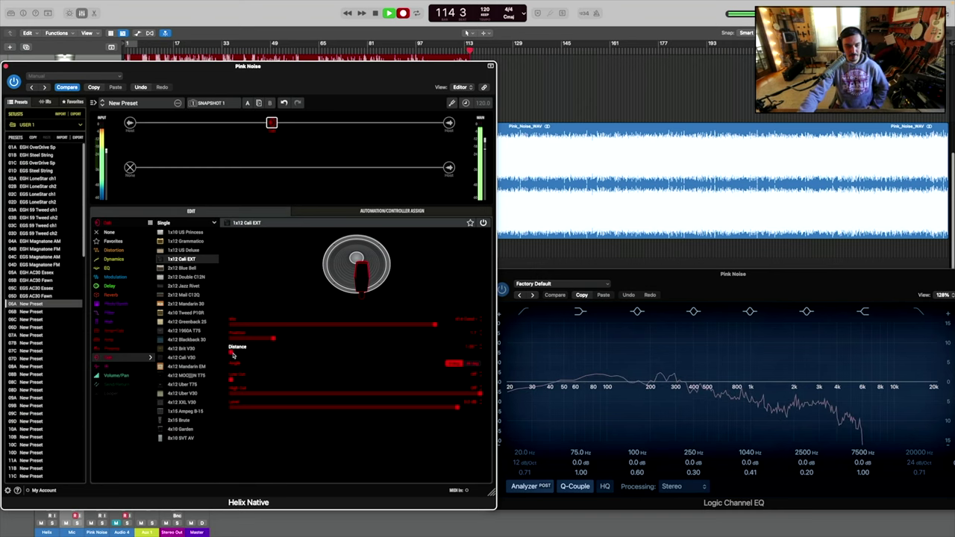
# Compare close versus far mic Distance on the pink-noise curve, switching back and forth repeatedly
pyautogui.moveTo(239, 357); pyautogui.dragTo(376, 367)
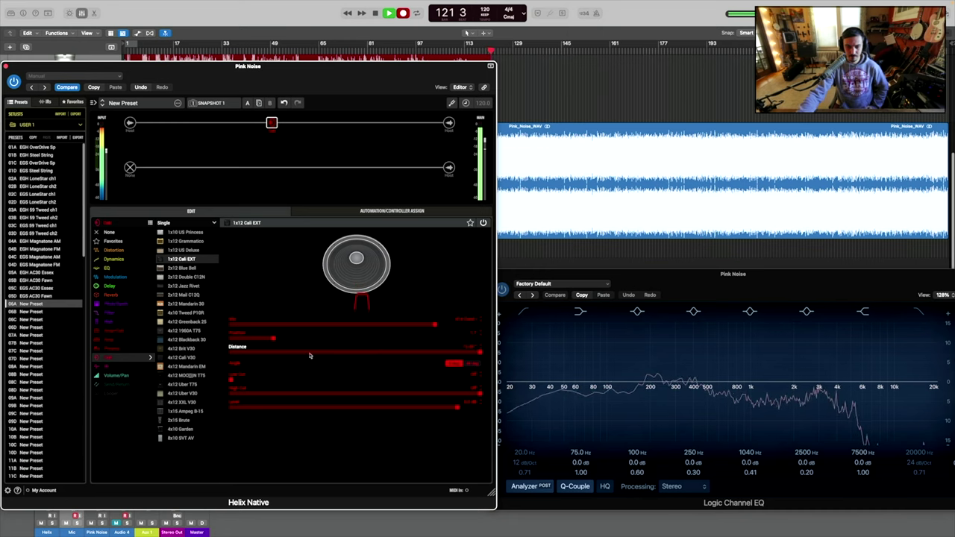
pyautogui.click(270, 354)
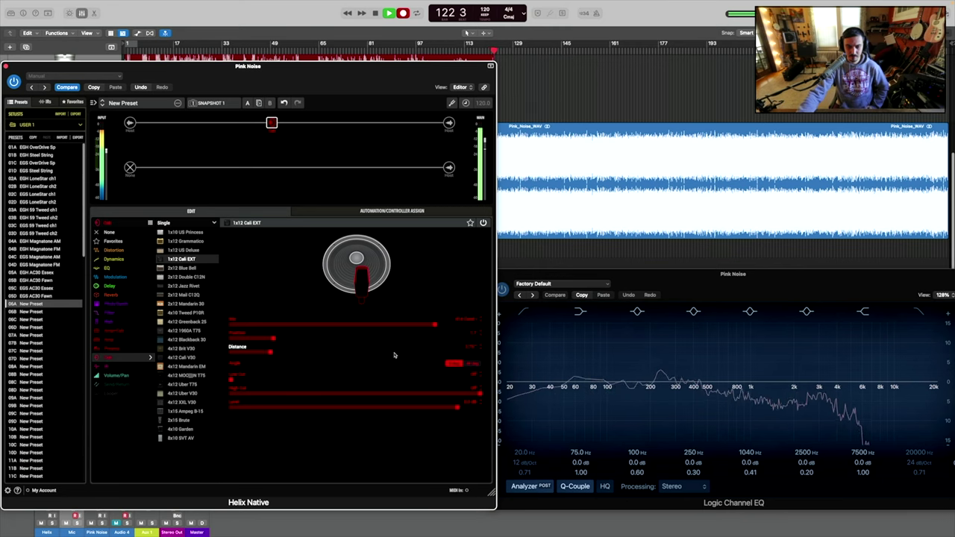
pyautogui.click(429, 353)
pyautogui.click(292, 354)
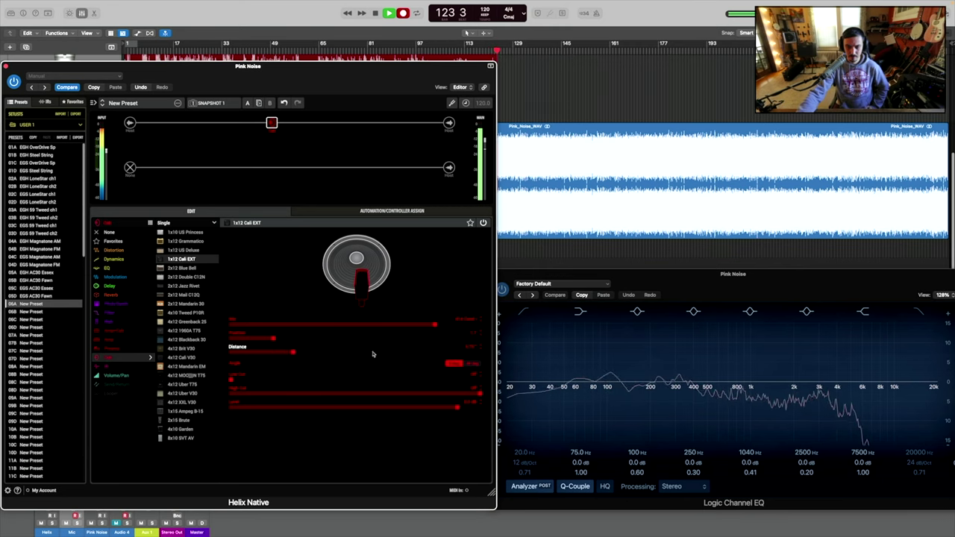
pyautogui.click(429, 354)
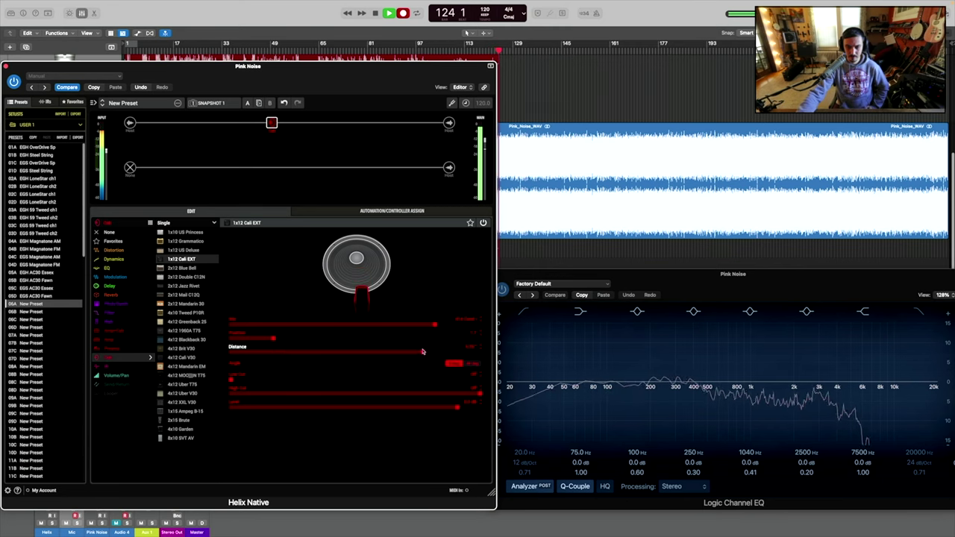
pyautogui.click(276, 354)
pyautogui.click(418, 352)
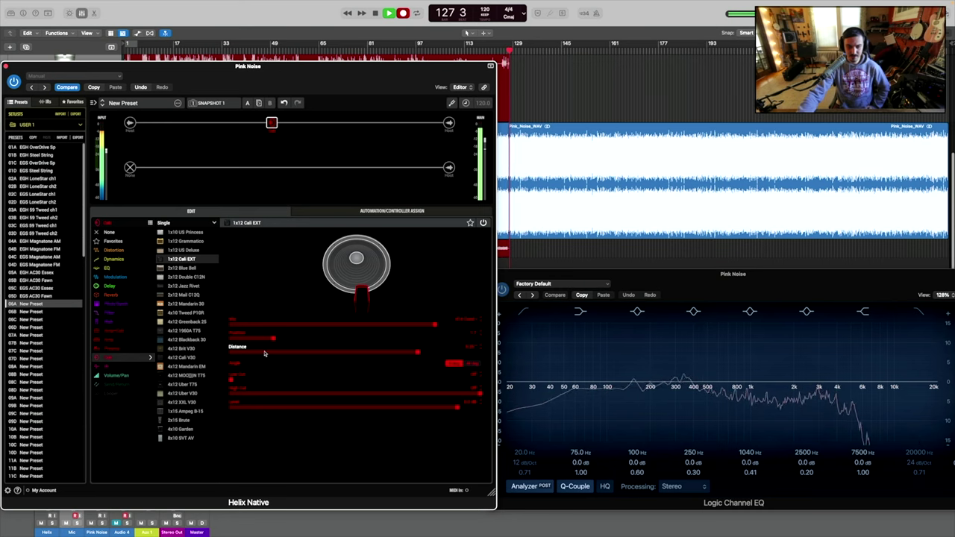
pyautogui.click(264, 353)
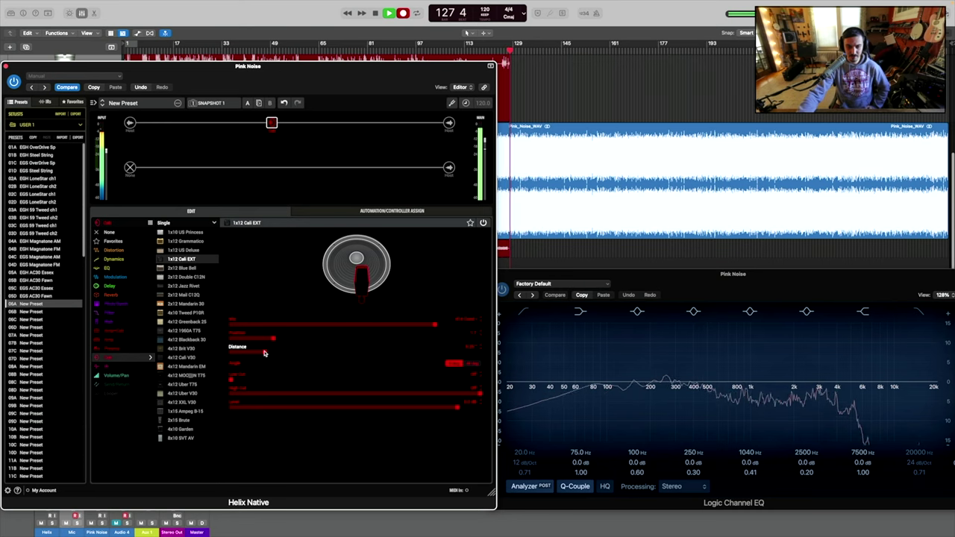
pyautogui.click(435, 354)
pyautogui.click(288, 354)
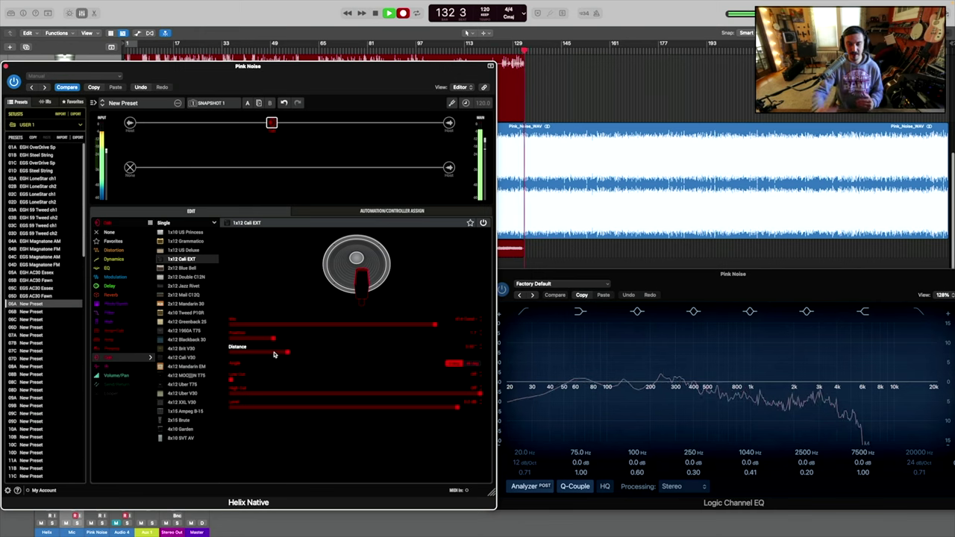
# Sweep mic Distance out to maximum and back, finishing at its minimum
pyautogui.click(355, 354)
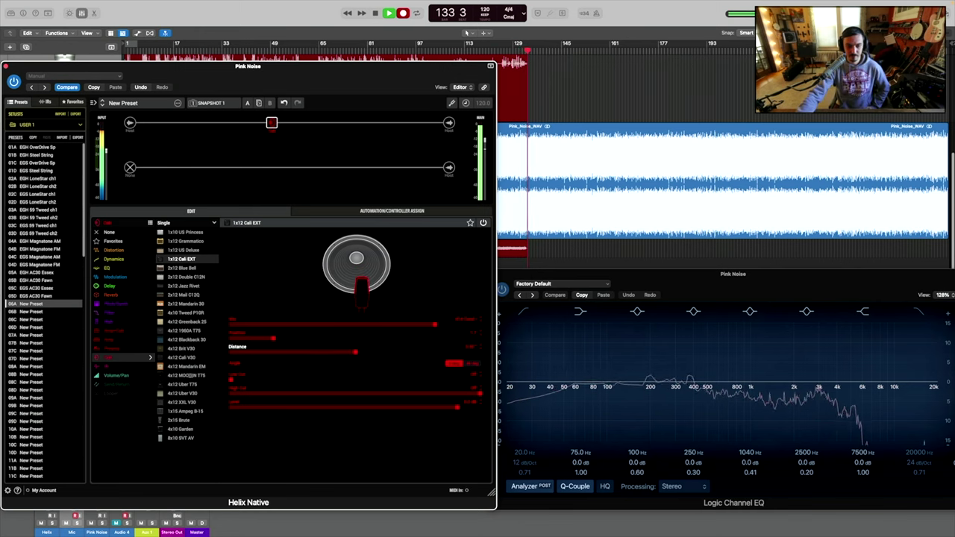
pyautogui.click(421, 352)
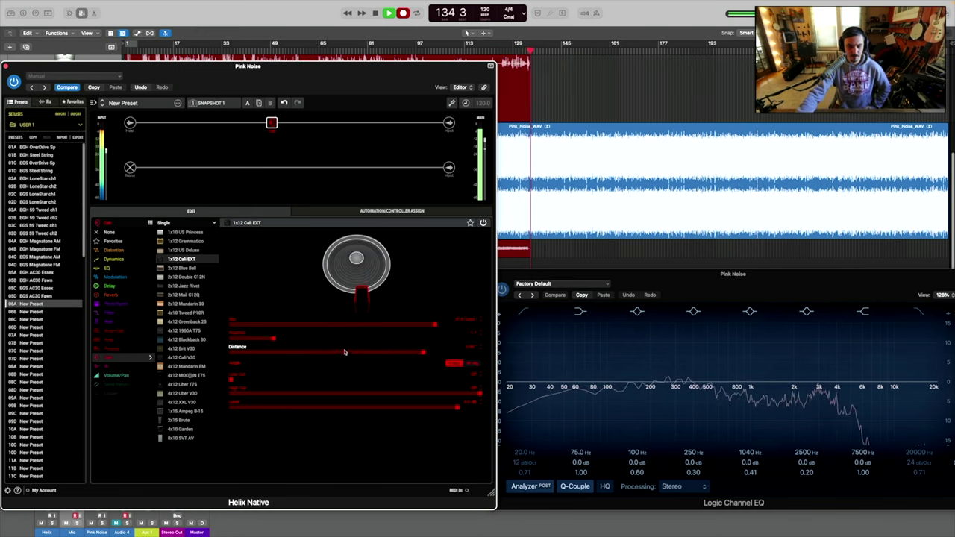
pyautogui.moveTo(345, 353); pyautogui.dragTo(225, 356)
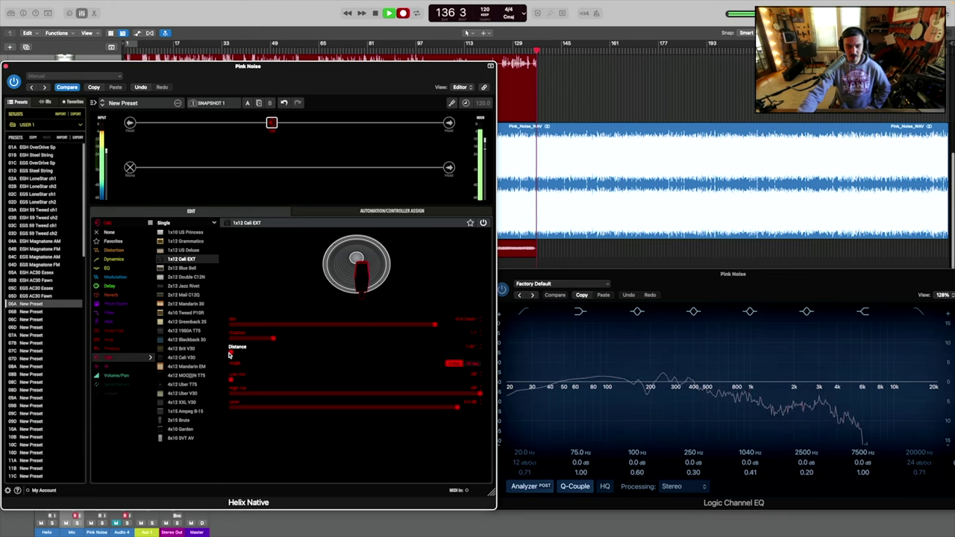
pyautogui.moveTo(230, 355); pyautogui.dragTo(477, 383)
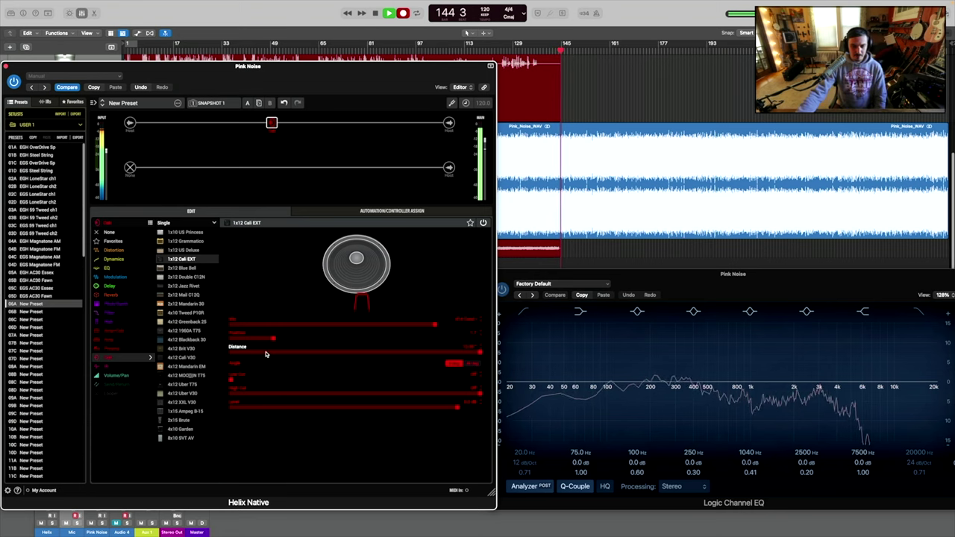
pyautogui.moveTo(266, 353); pyautogui.dragTo(237, 355)
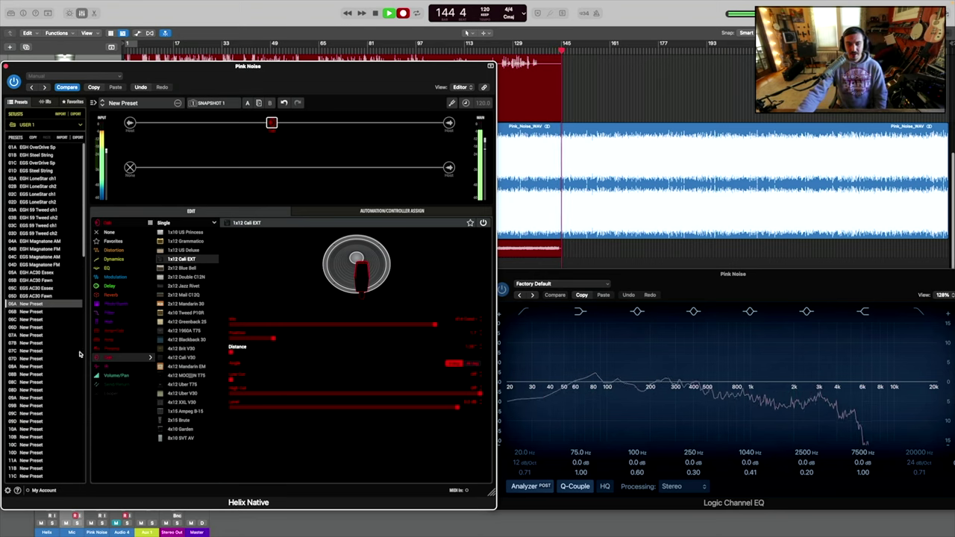
# Back the mic slightly off minimum distance, sweep its angle, then move Position to mid-range
pyautogui.click(251, 356)
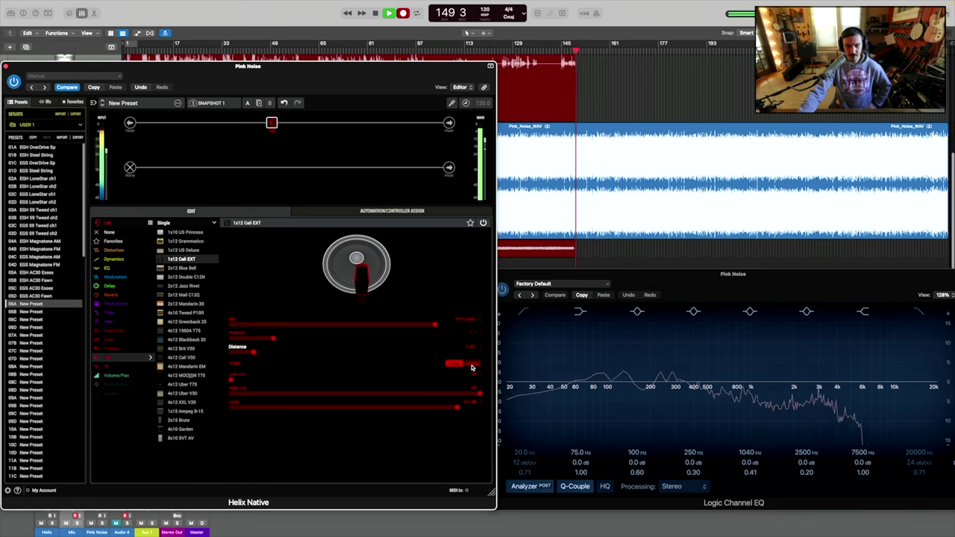
pyautogui.moveTo(471, 367)
pyautogui.mouseDown()
pyautogui.moveTo(433, 369)
pyautogui.moveTo(464, 365)
pyautogui.mouseUp()
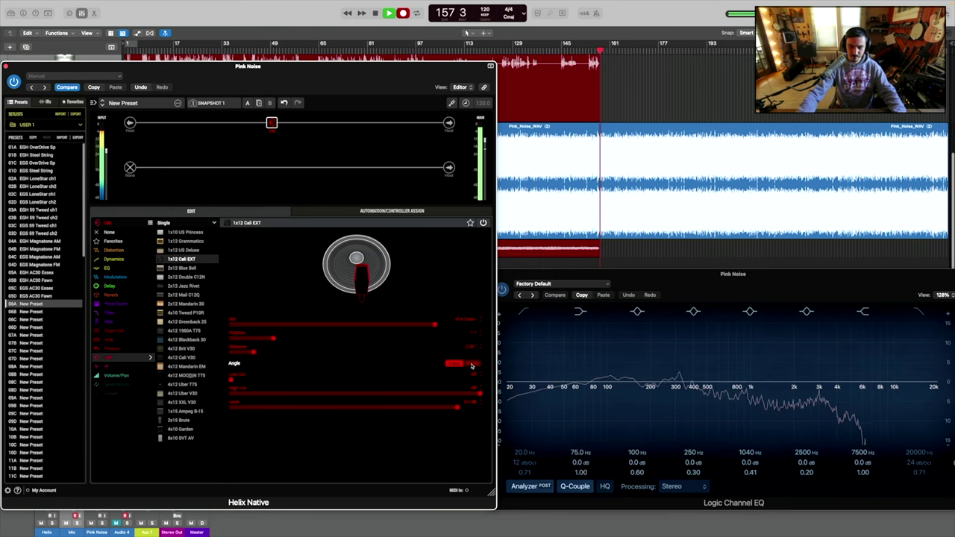
pyautogui.moveTo(471, 366)
pyautogui.mouseDown()
pyautogui.moveTo(451, 364)
pyautogui.moveTo(482, 364)
pyautogui.moveTo(460, 364)
pyautogui.mouseUp()
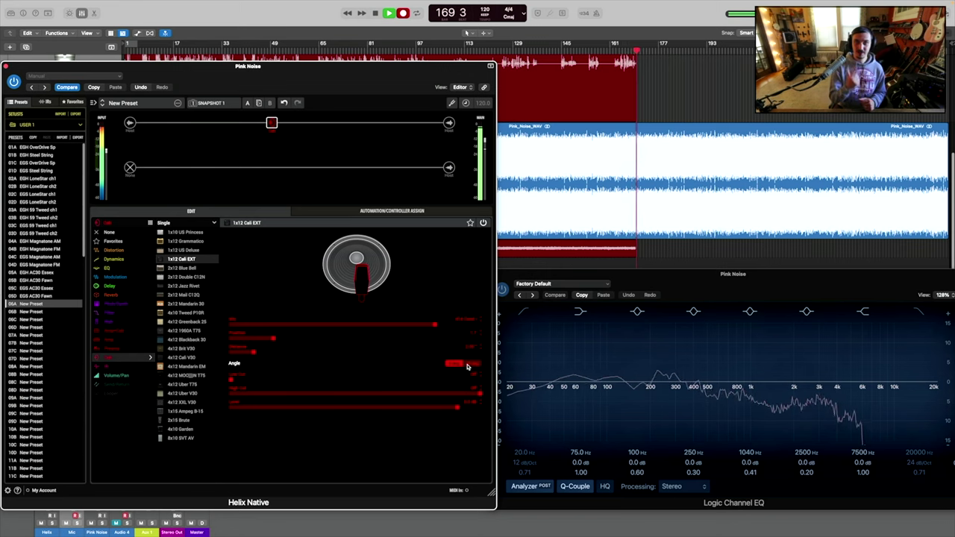
pyautogui.moveTo(260, 336); pyautogui.dragTo(359, 343)
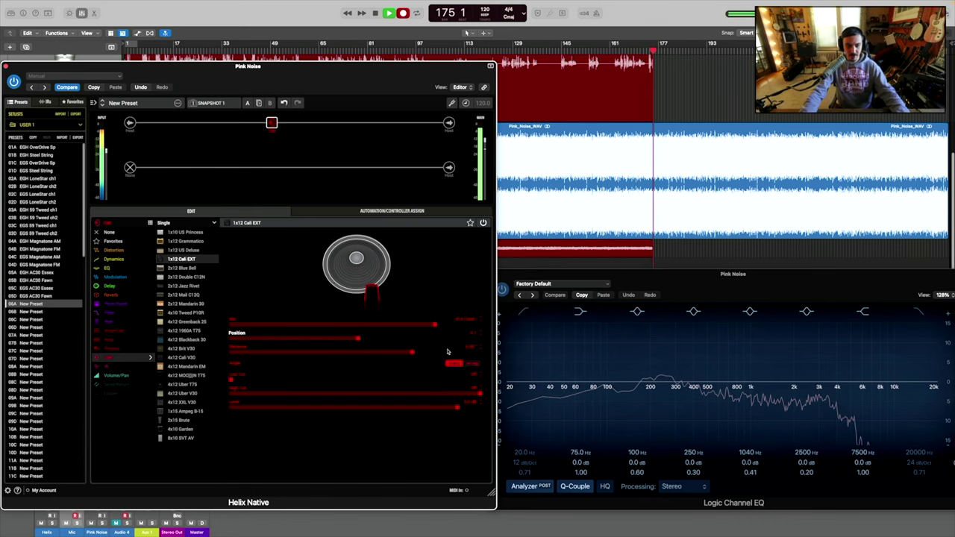
# Readjust mic Position to about a fifth out and Distance to roughly a quarter
pyautogui.click(453, 353)
pyautogui.moveTo(287, 340); pyautogui.dragTo(267, 356)
pyautogui.moveTo(416, 342); pyautogui.dragTo(274, 339)
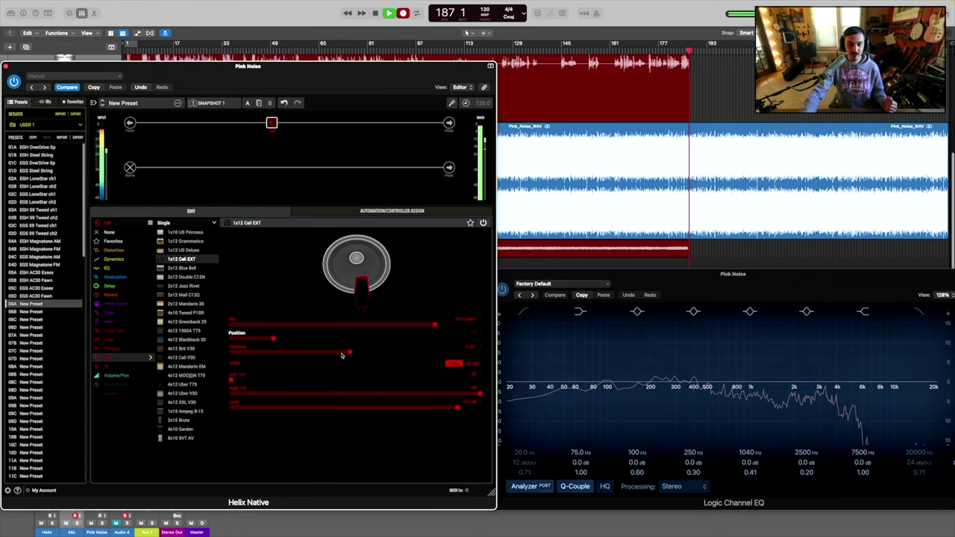
pyautogui.moveTo(349, 353); pyautogui.dragTo(297, 359)
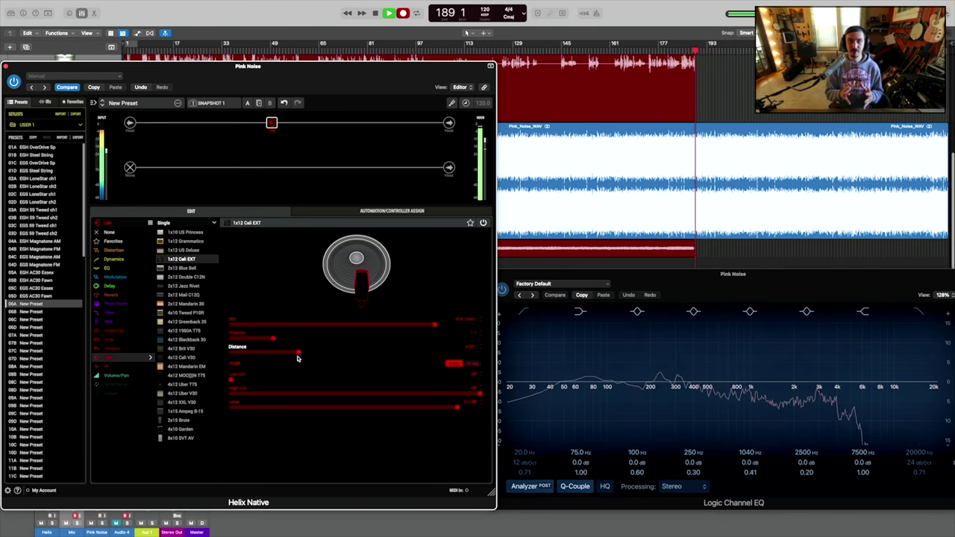